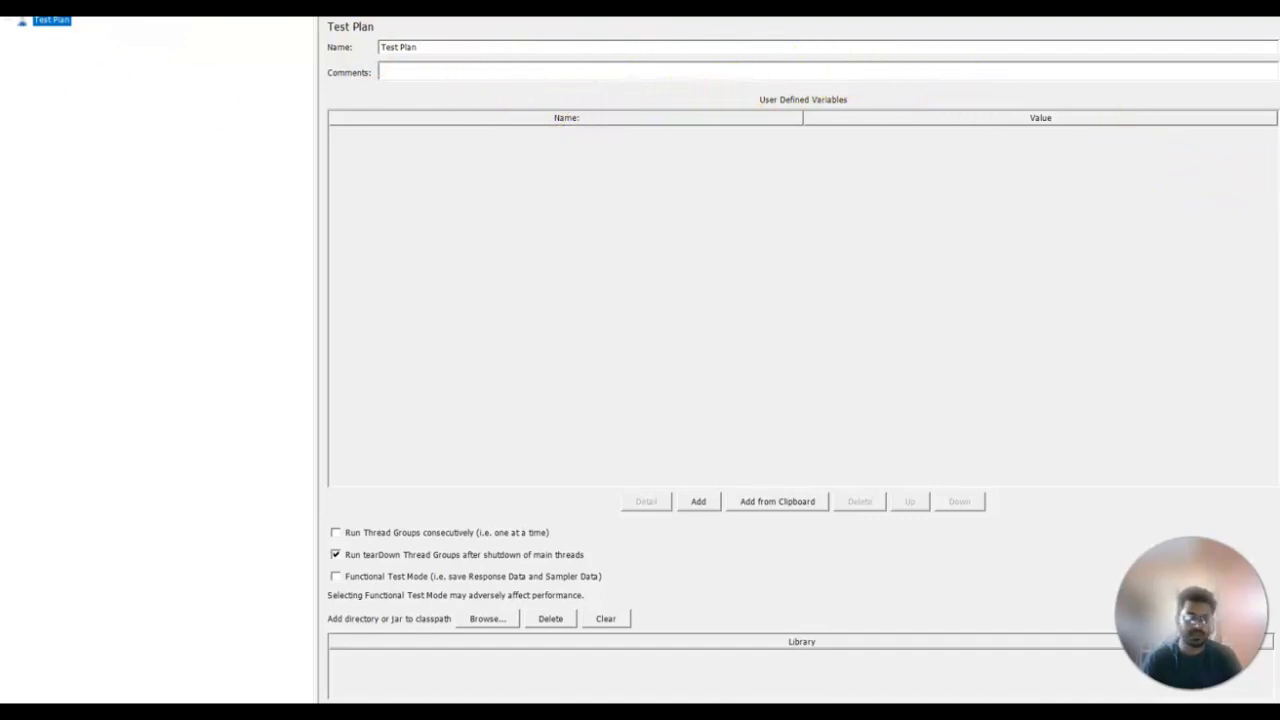
- Add a Thread Group to the Test Plan
right_click(60, 25)
mouse_move(70, 30)
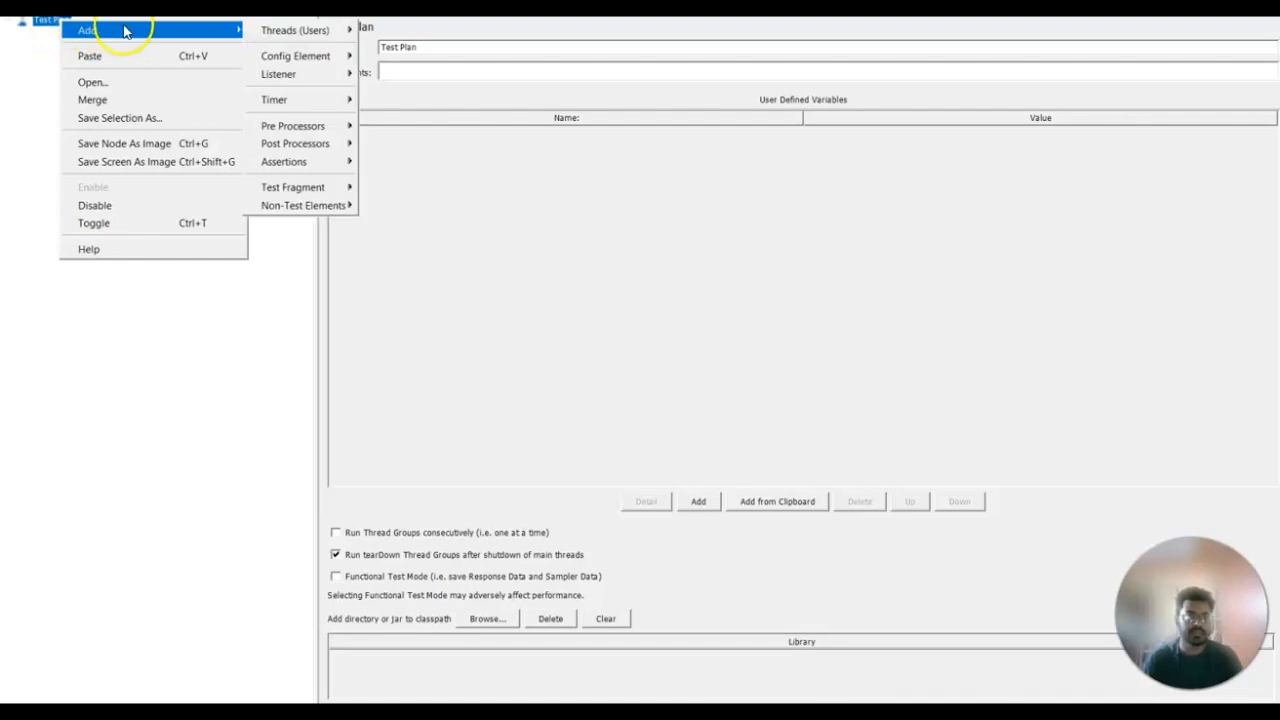
mouse_move(255, 32)
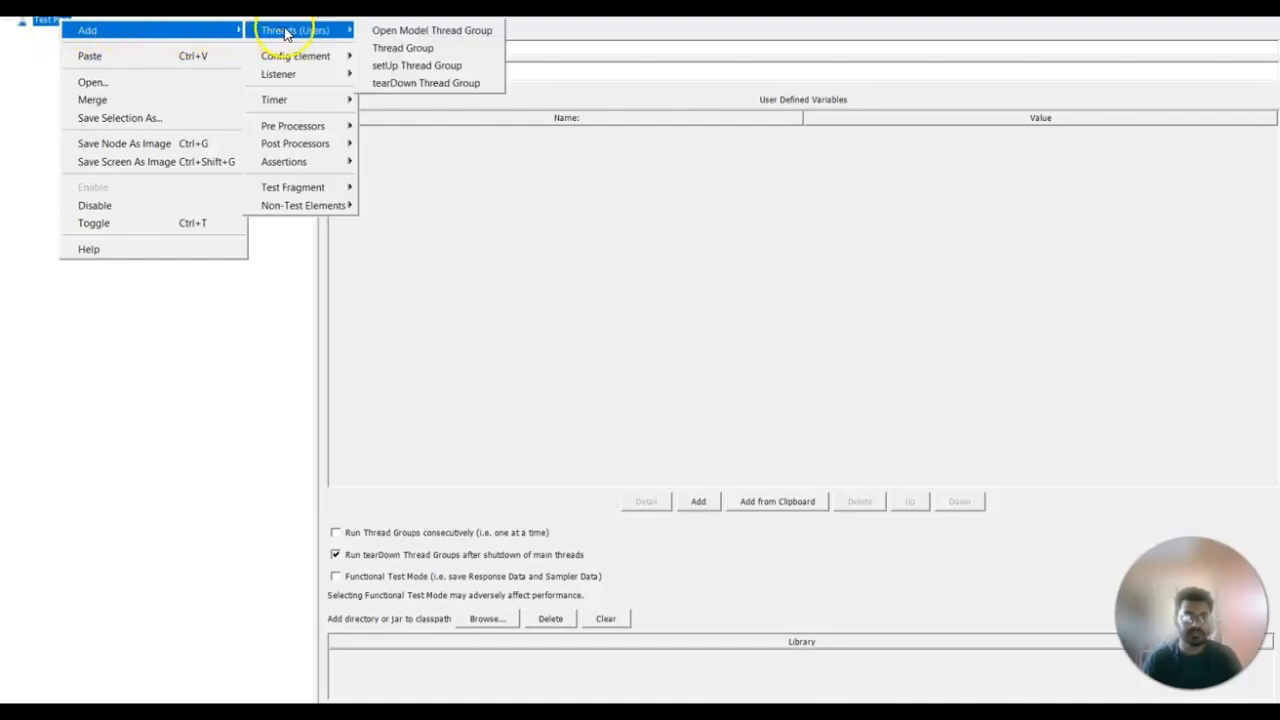
left_click(424, 55)
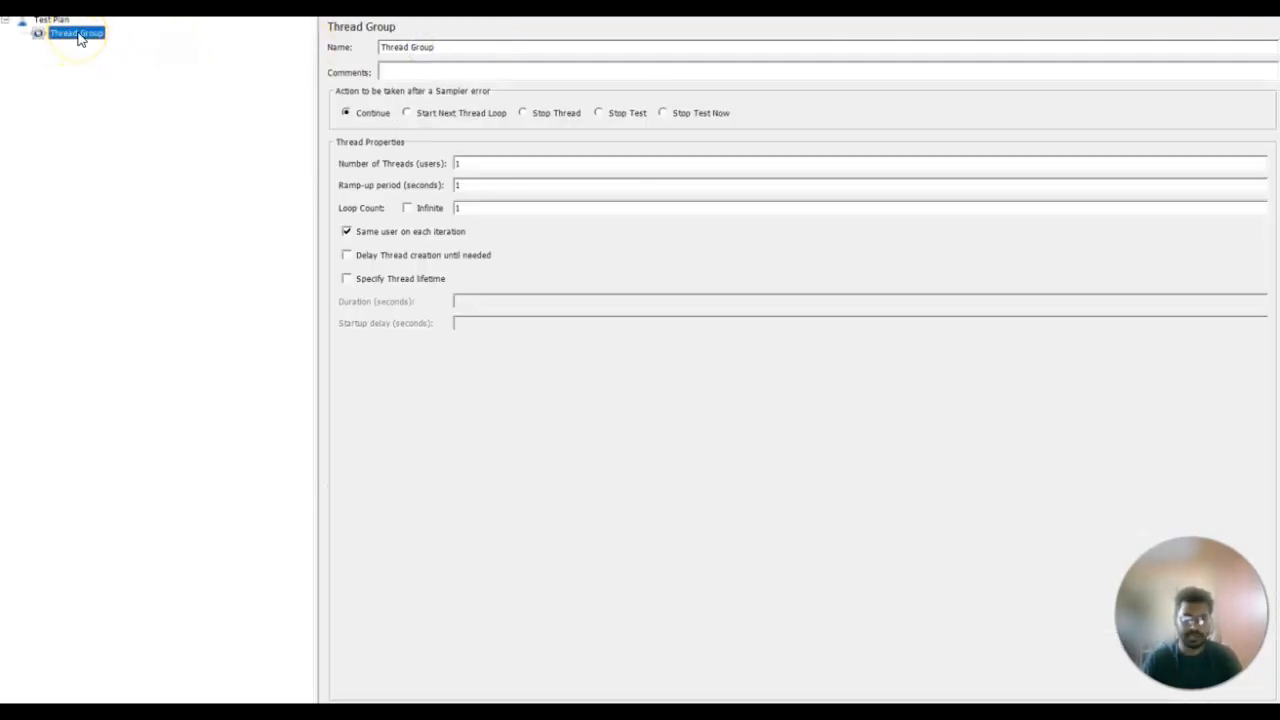
- Set the Thread Group's number of threads to 500 users and its ramp-up period to 60 seconds
double_click(458, 163)
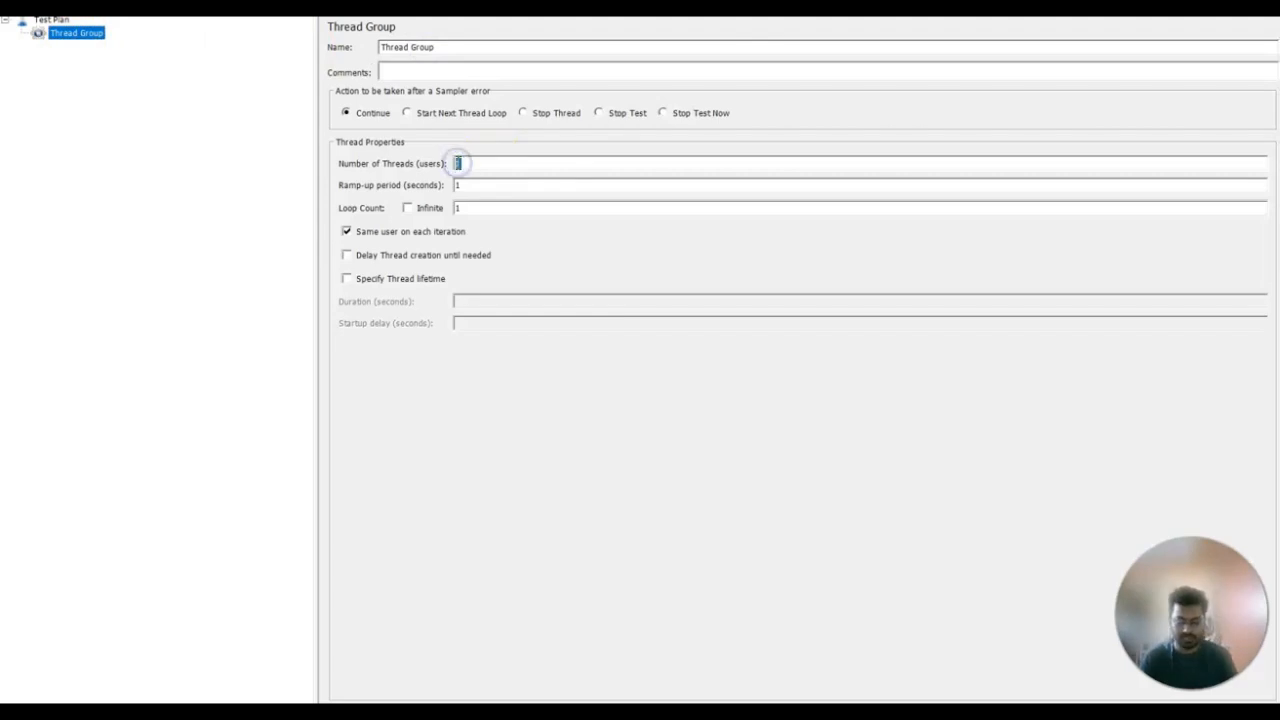
type("10")
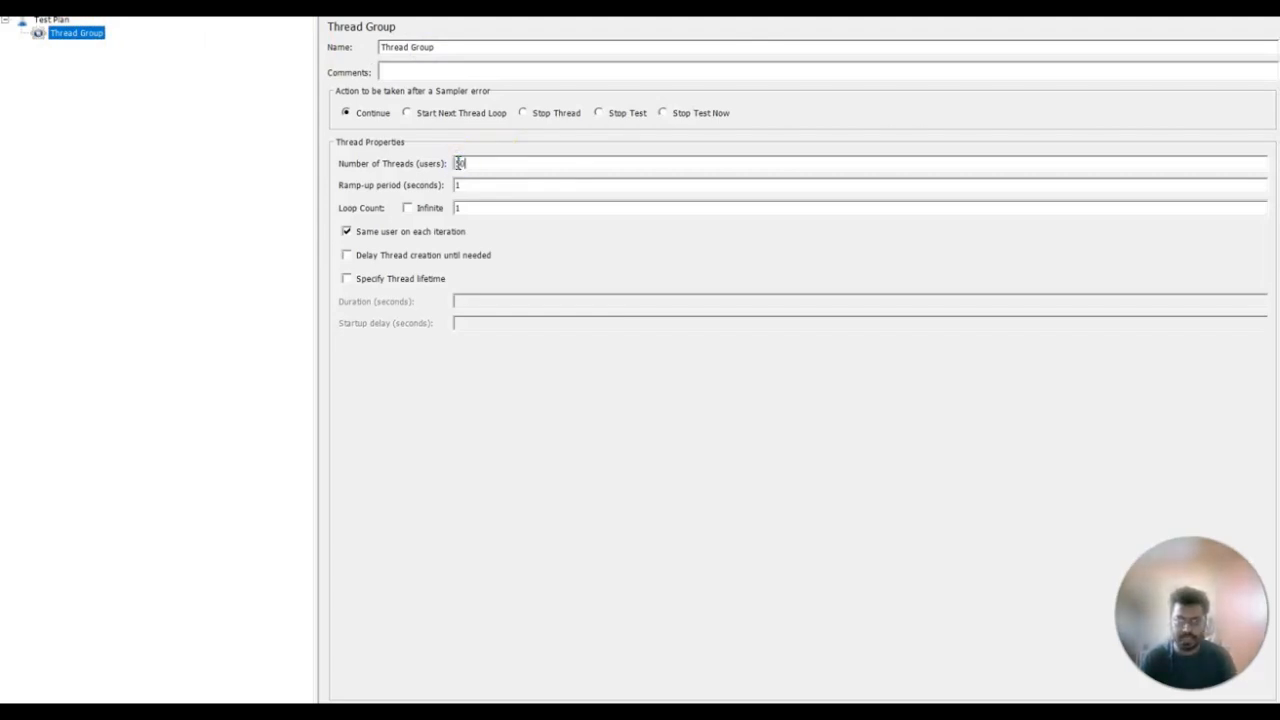
type("0")
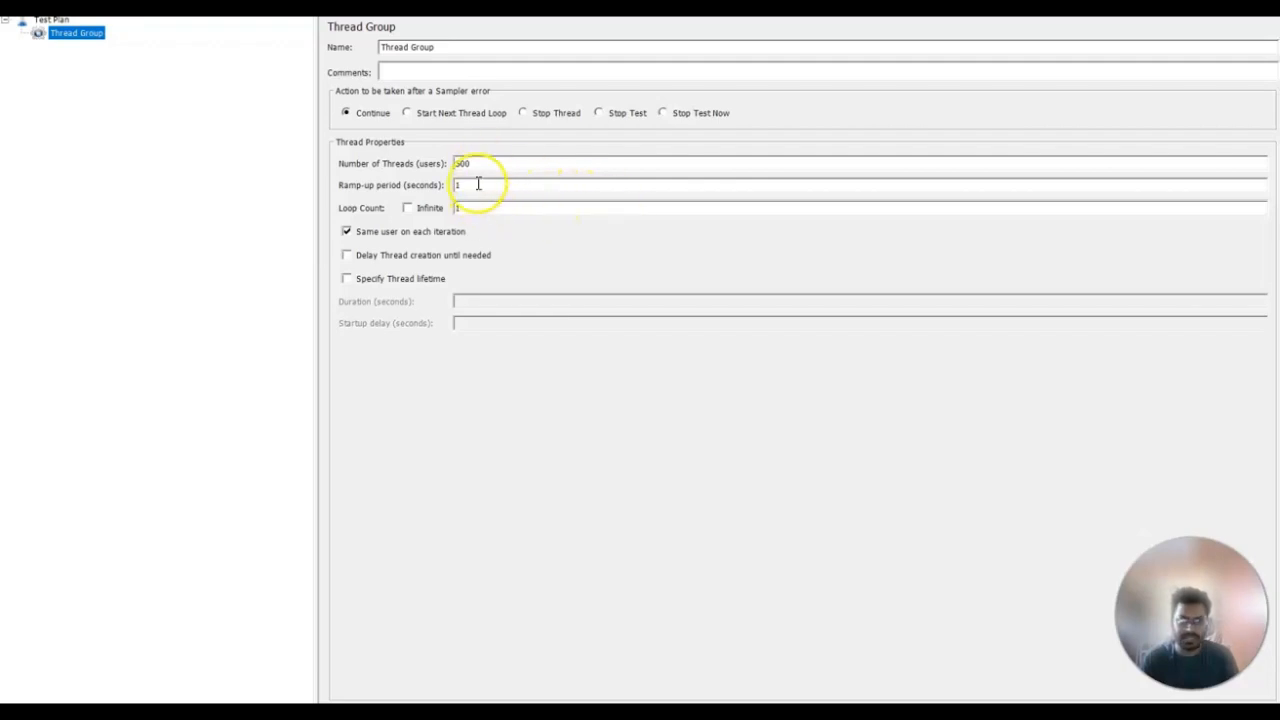
left_click_drag(477, 185, 445, 185)
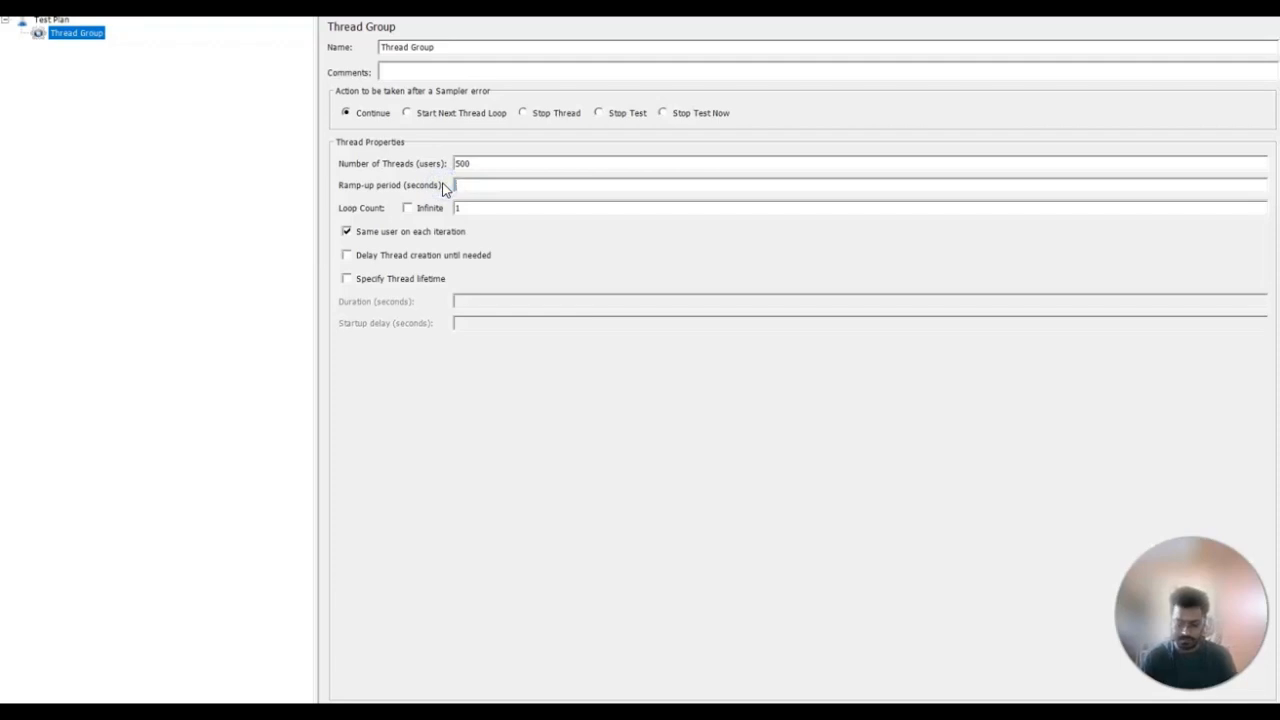
type("60")
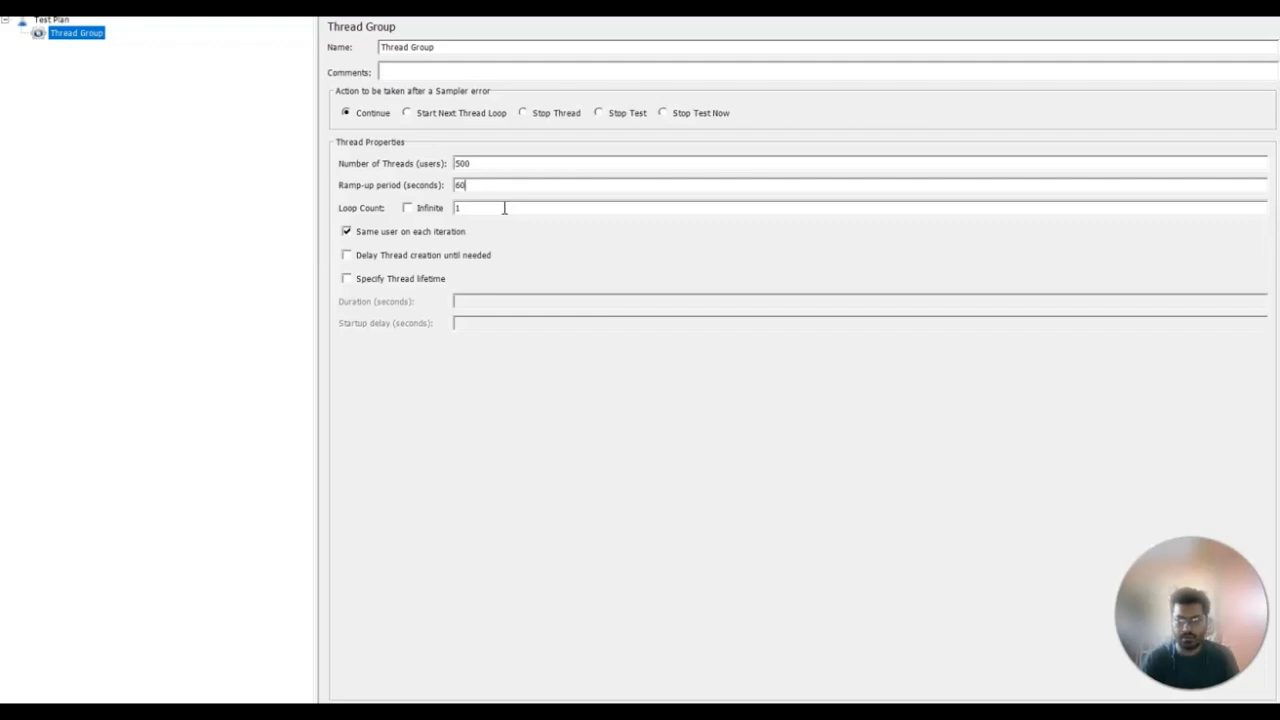
- Enable a specified thread lifetime for the Thread Group and set its duration to 300 seconds
left_click(387, 281)
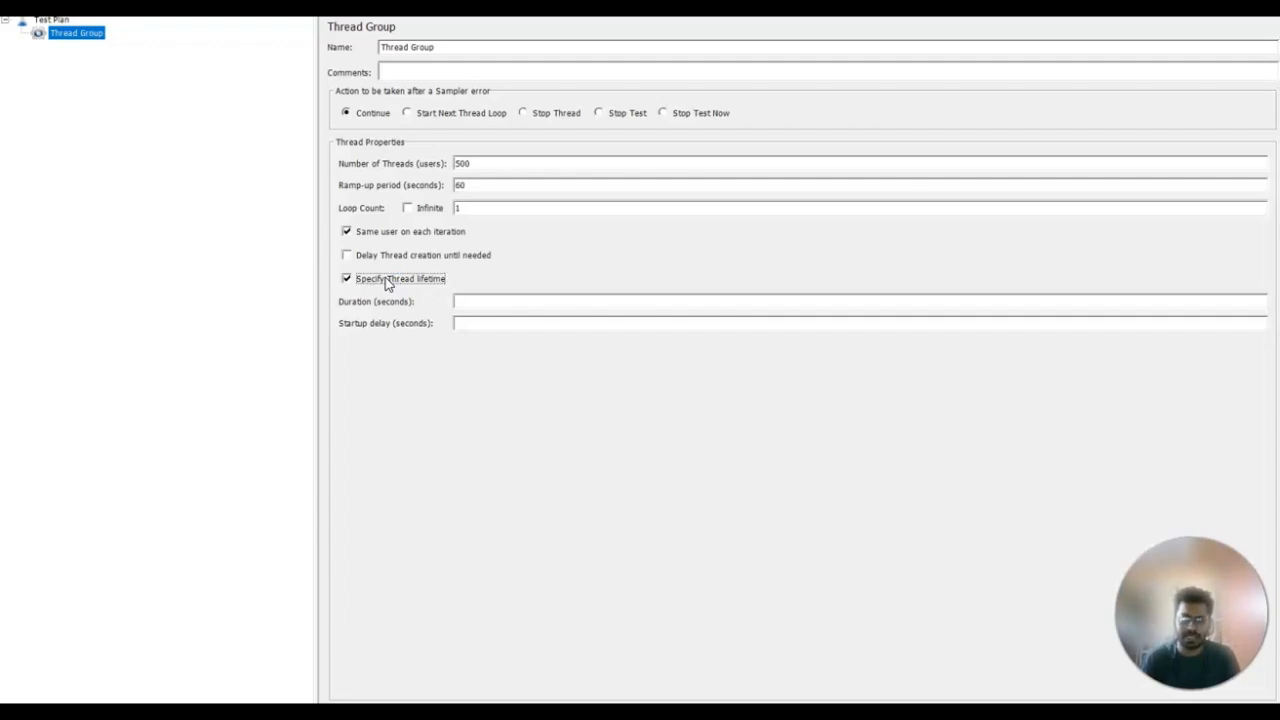
left_click(500, 304)
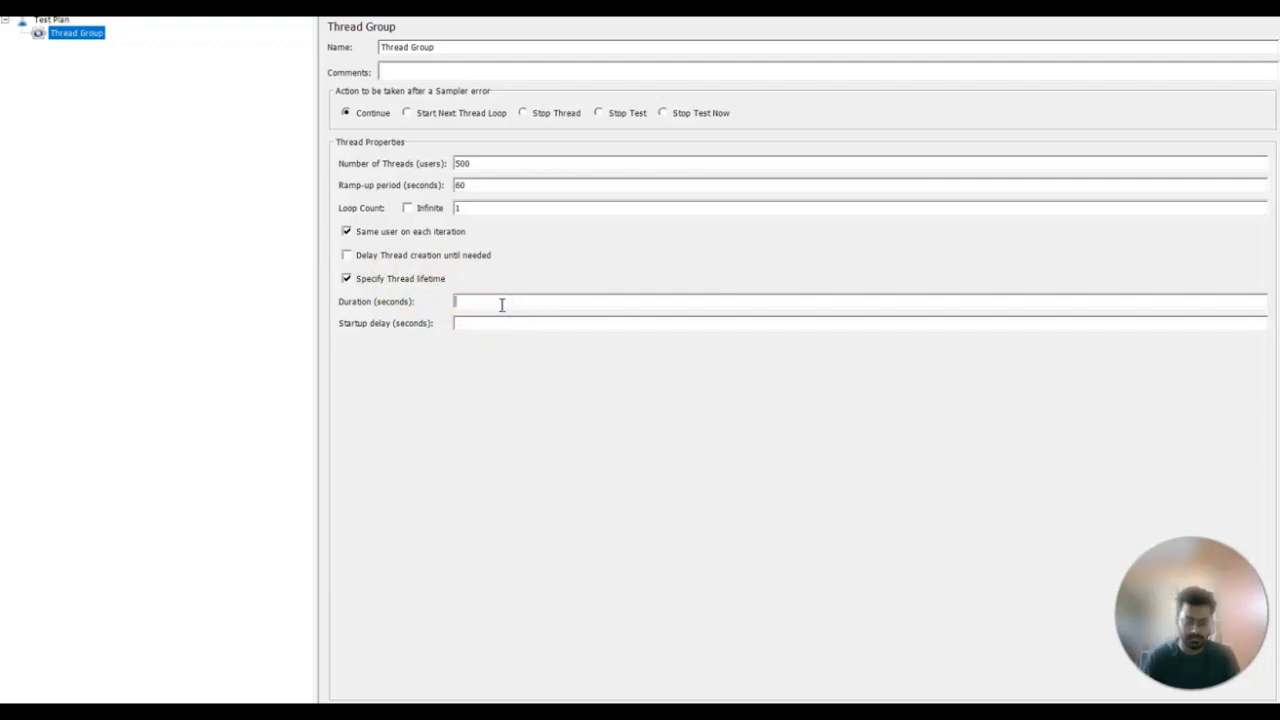
type("300")
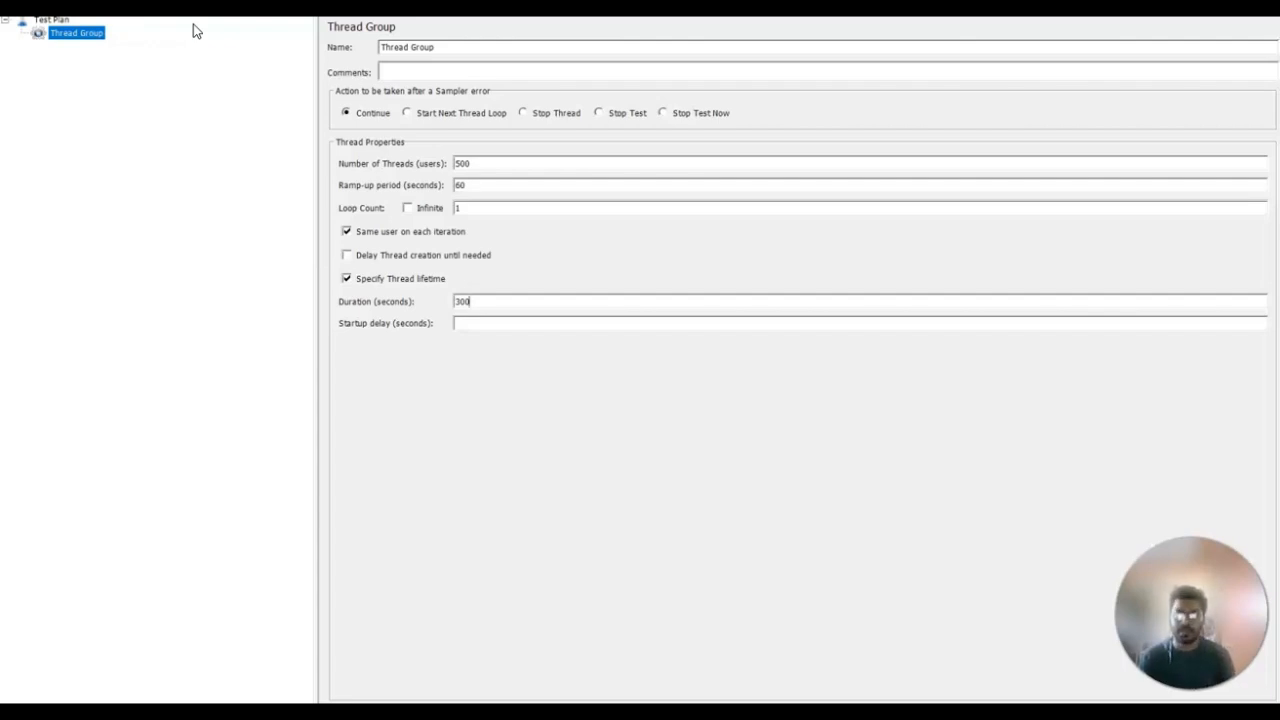
- Add an HTTP Request sampler to the Thread Group
right_click(62, 38)
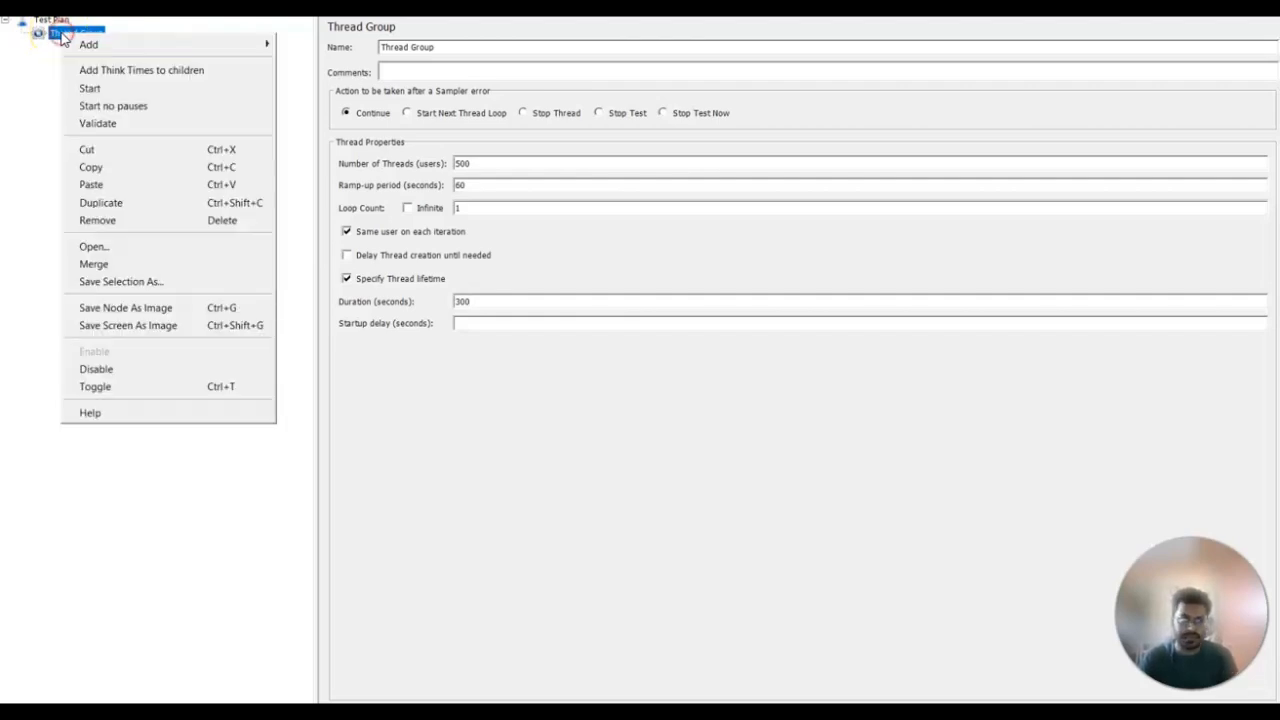
mouse_move(100, 44)
mouse_move(318, 44)
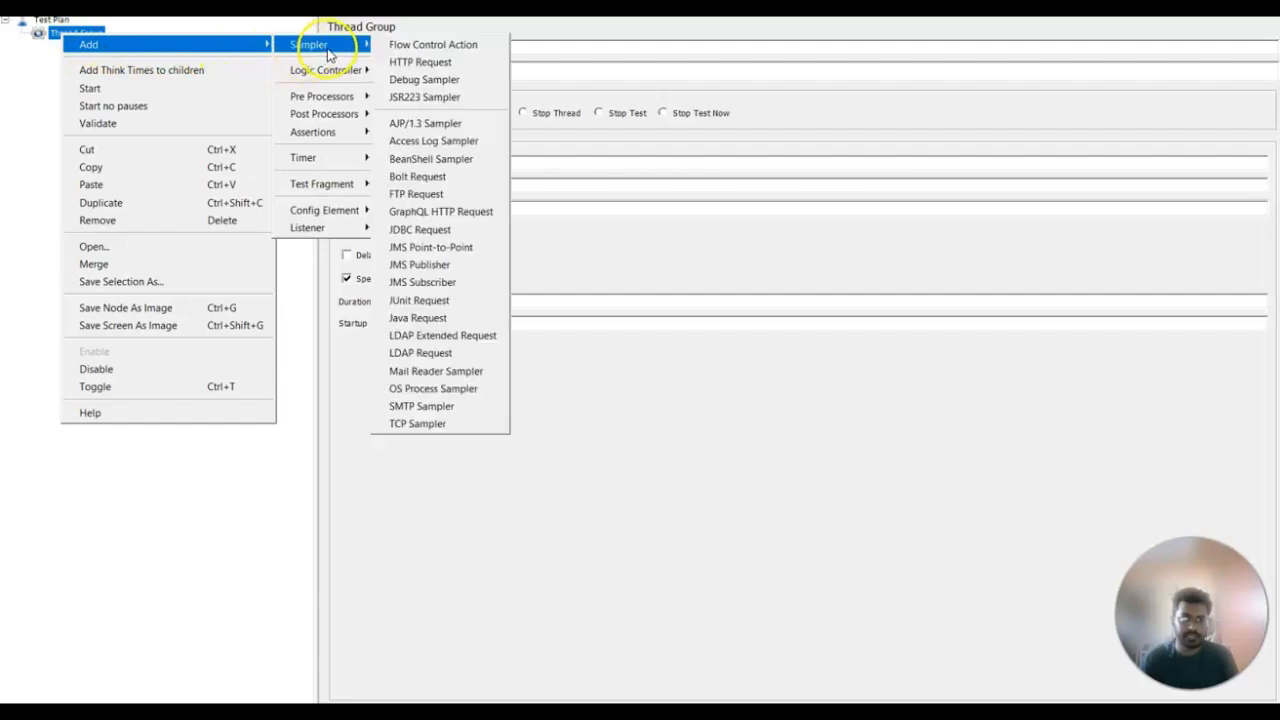
left_click(442, 62)
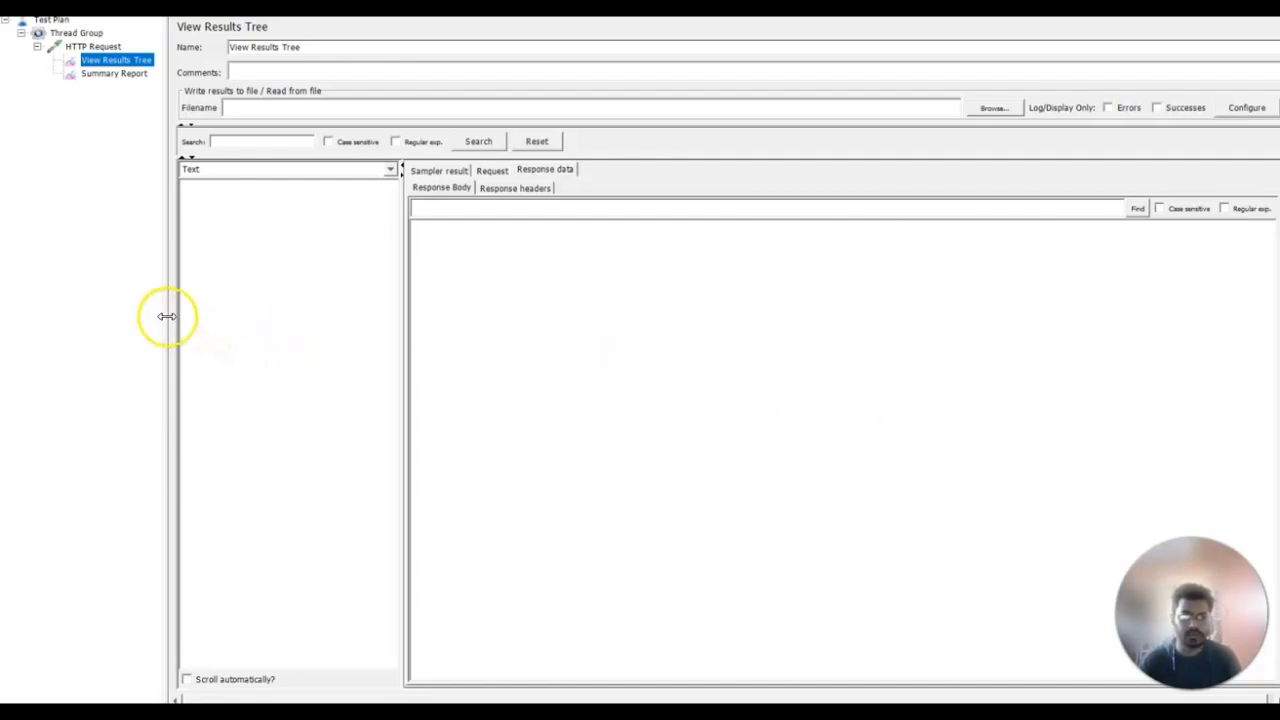
- Review the Thread Group and HTTP Request settings and the View Results Tree and Summary Report listeners under the request
left_click_drag(168, 320, 183, 316)
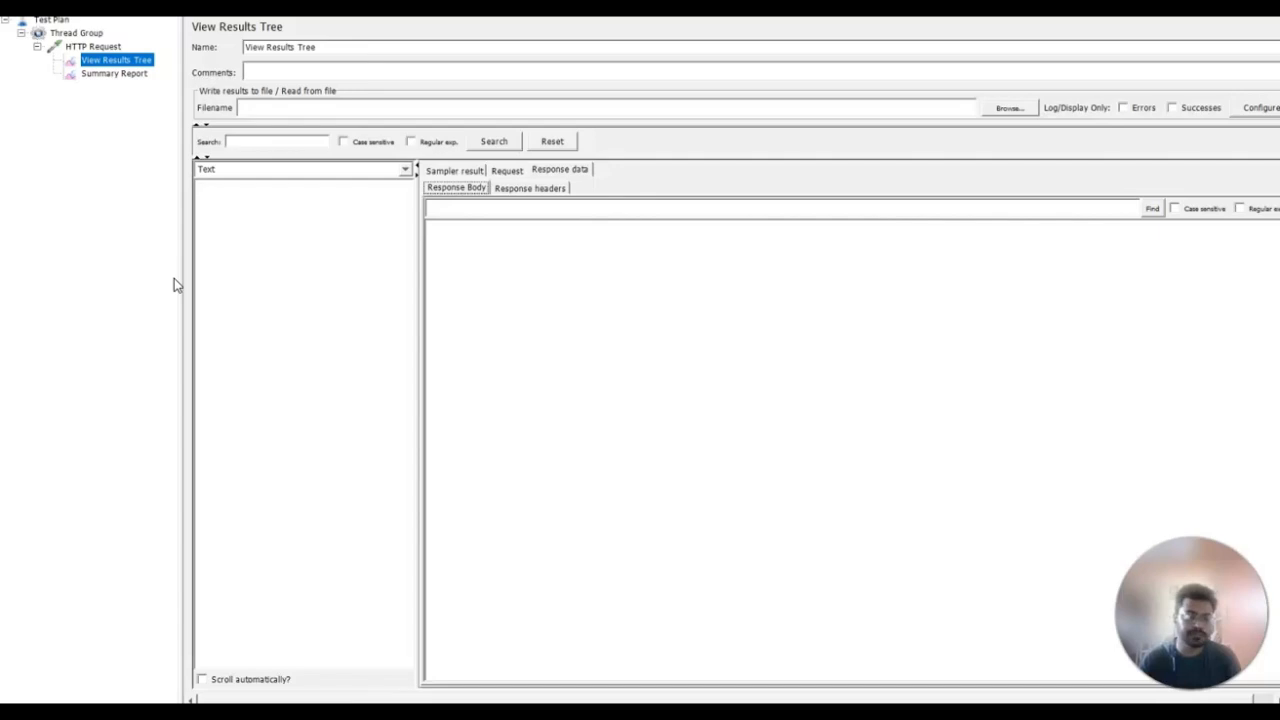
left_click(89, 35)
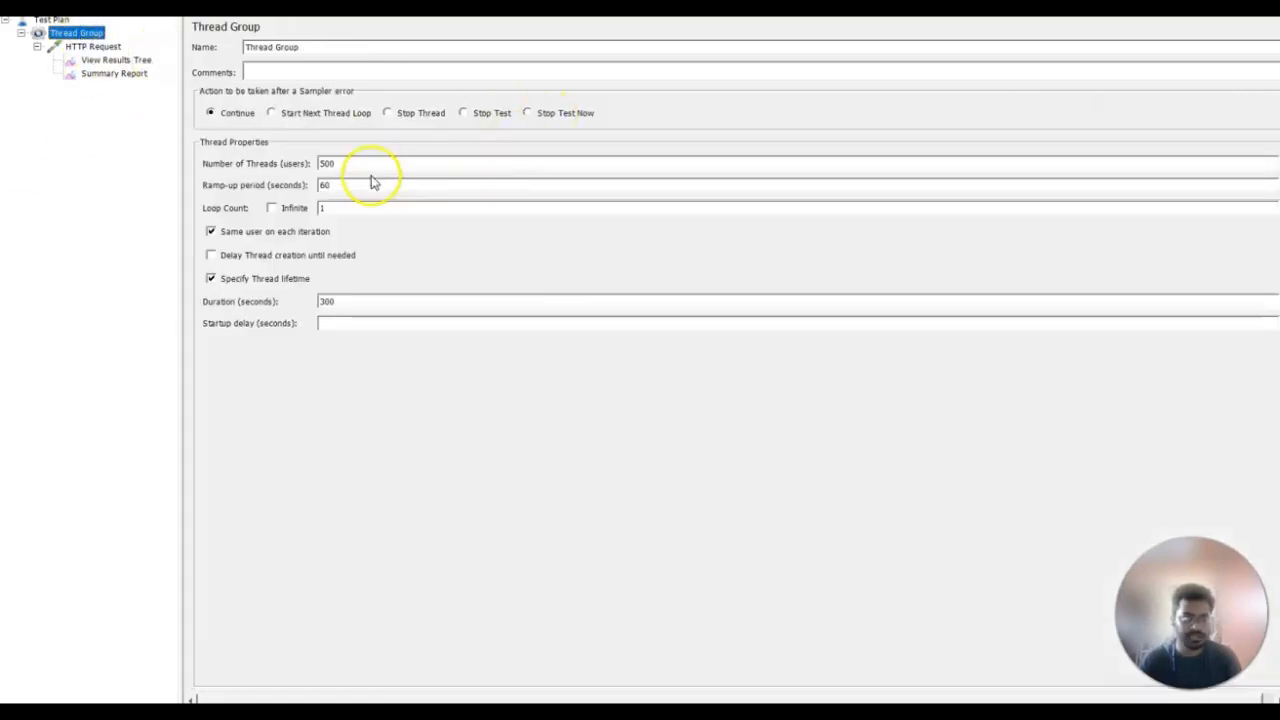
left_click(330, 163)
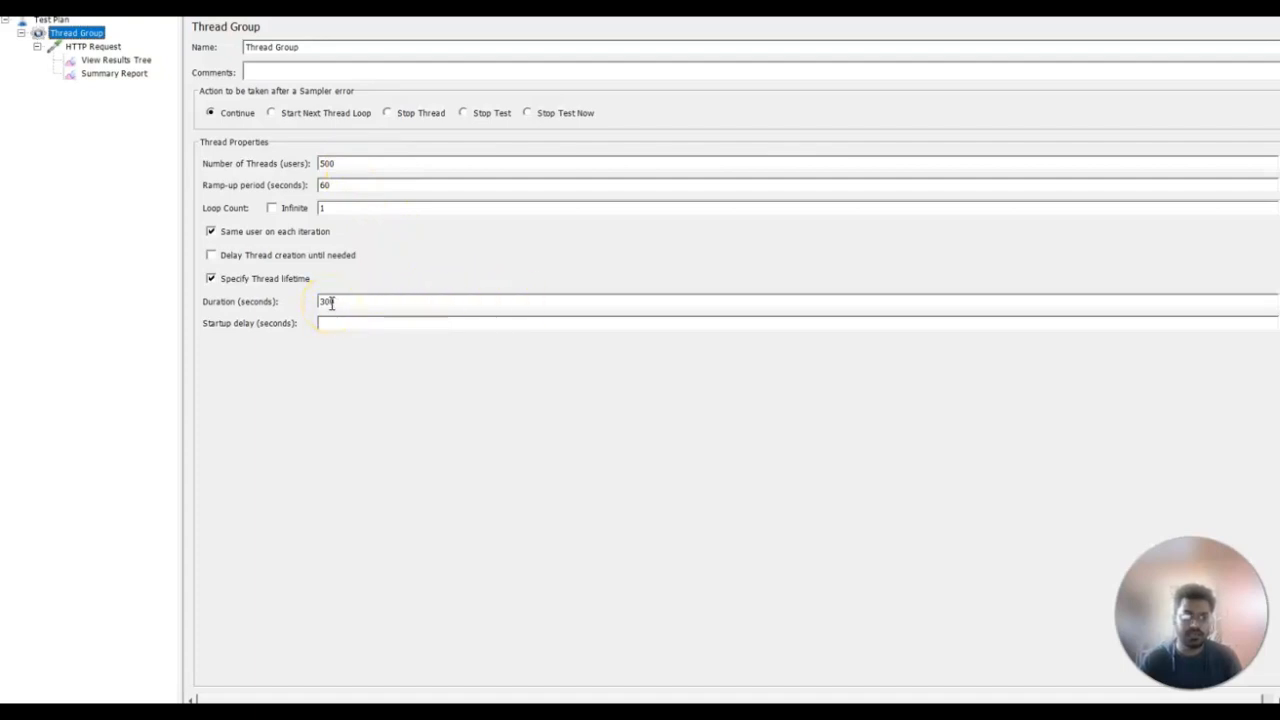
left_click(137, 47)
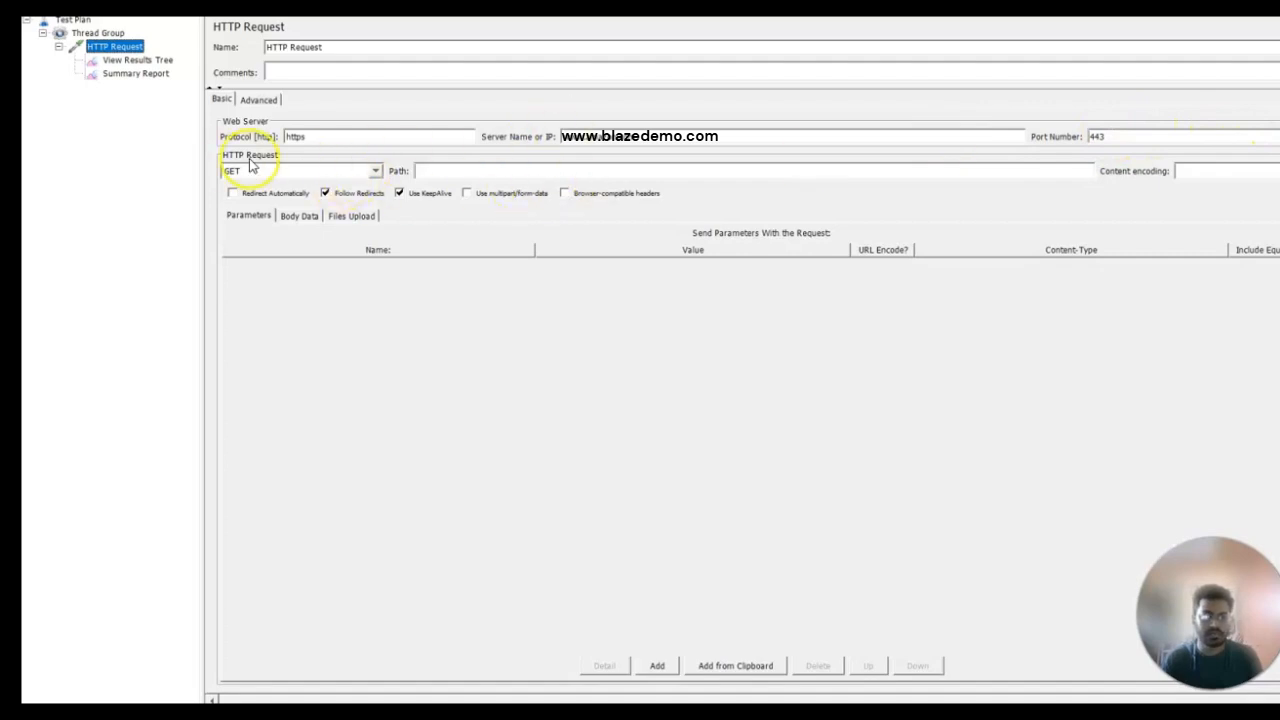
left_click(157, 63)
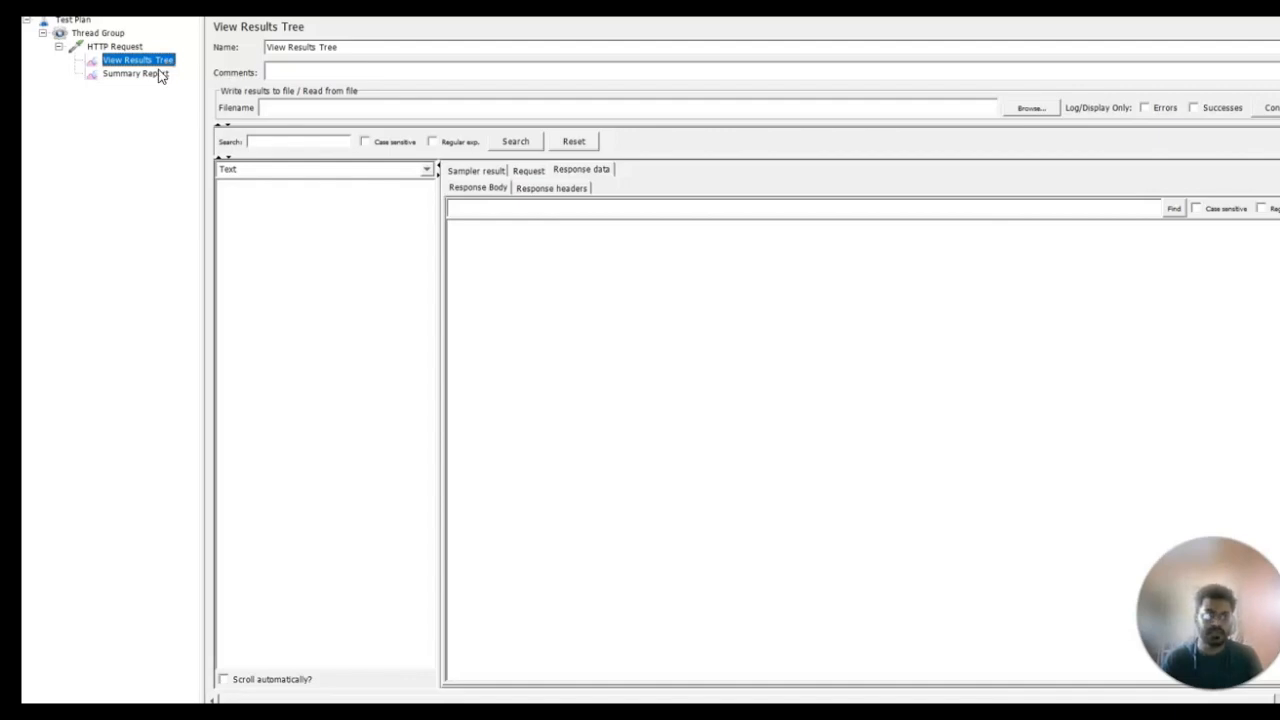
left_click(135, 74)
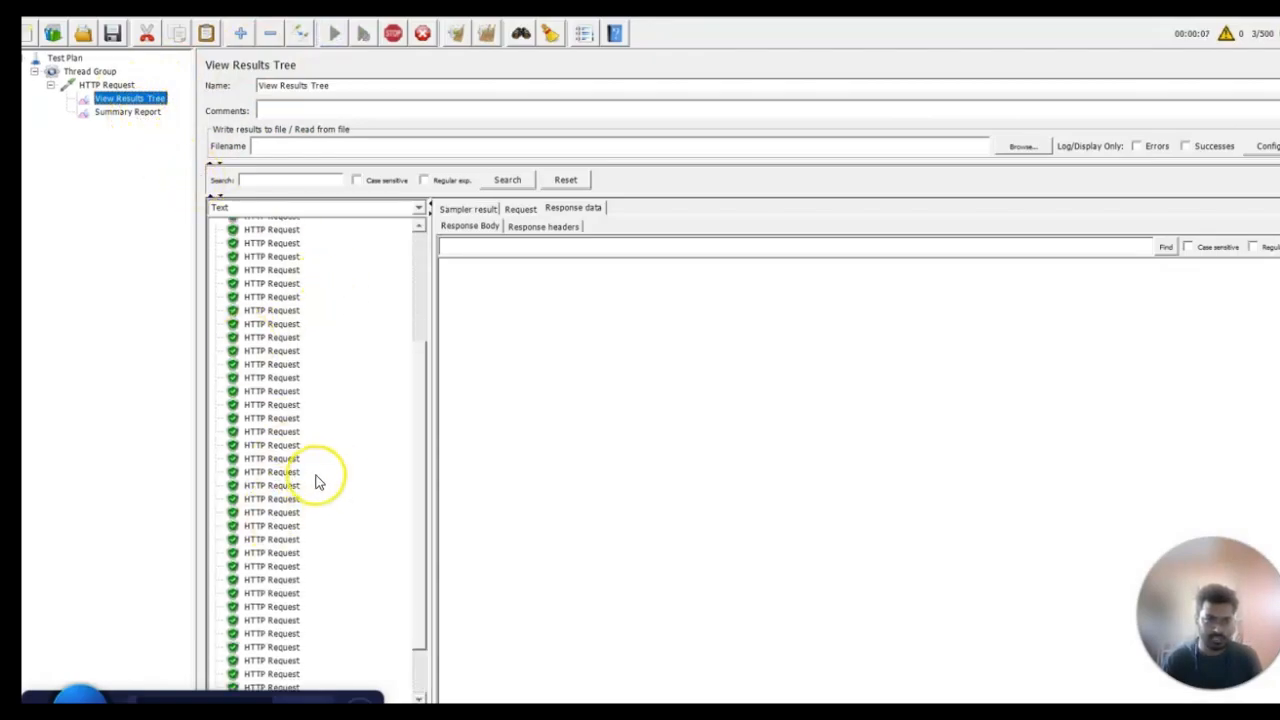
- Monitor the running test's requests in View Results Tree and its sample statistics in the Summary Report
scroll(306, 430, "down", 4)
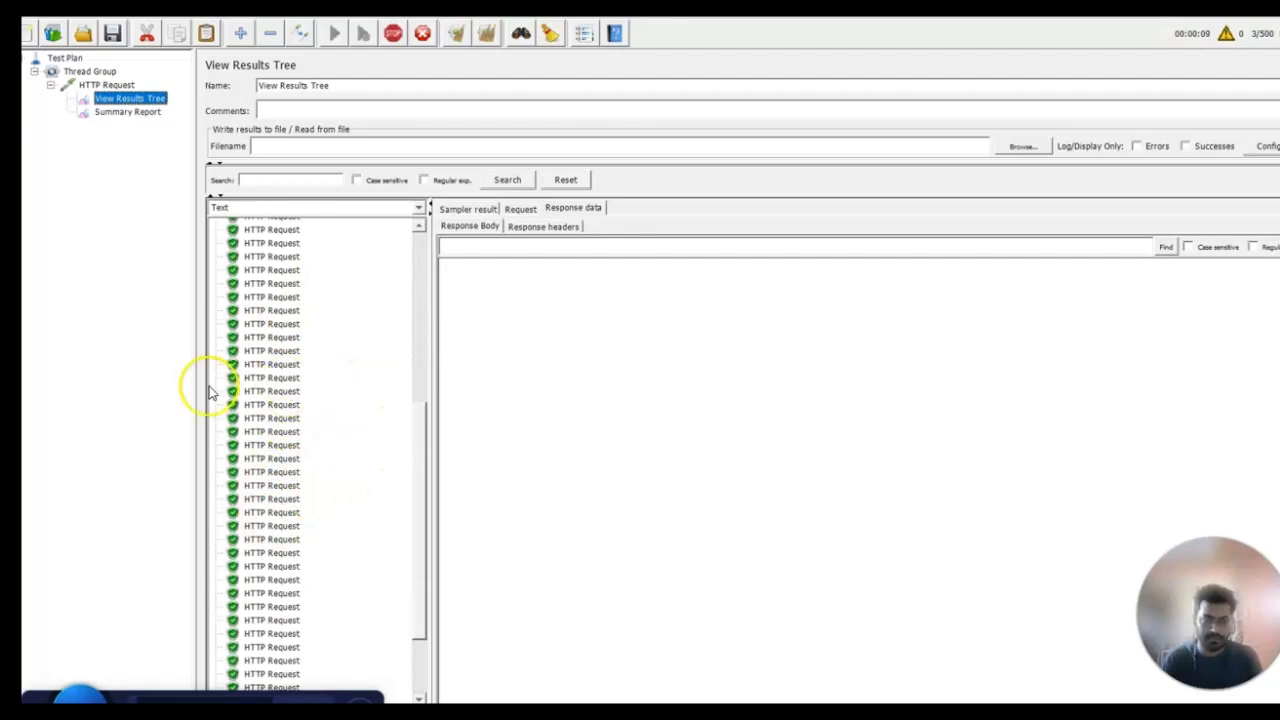
scroll(320, 348, "down", 3)
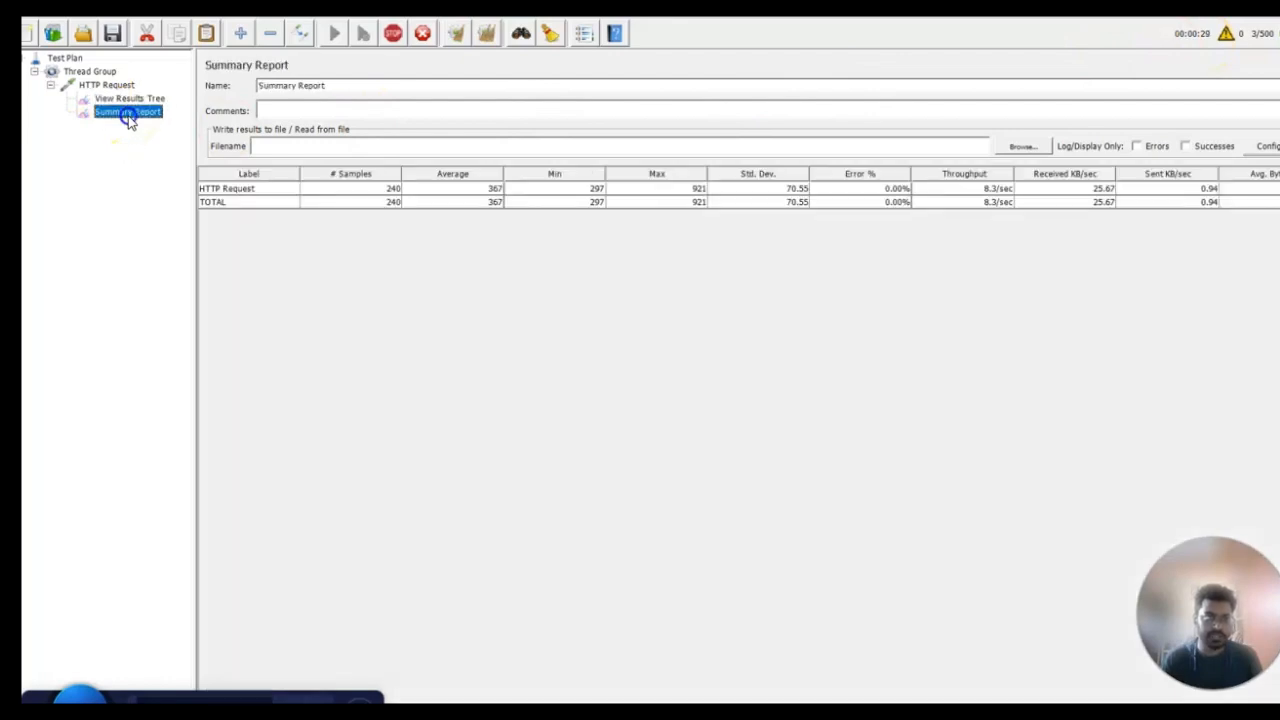
left_click(127, 112)
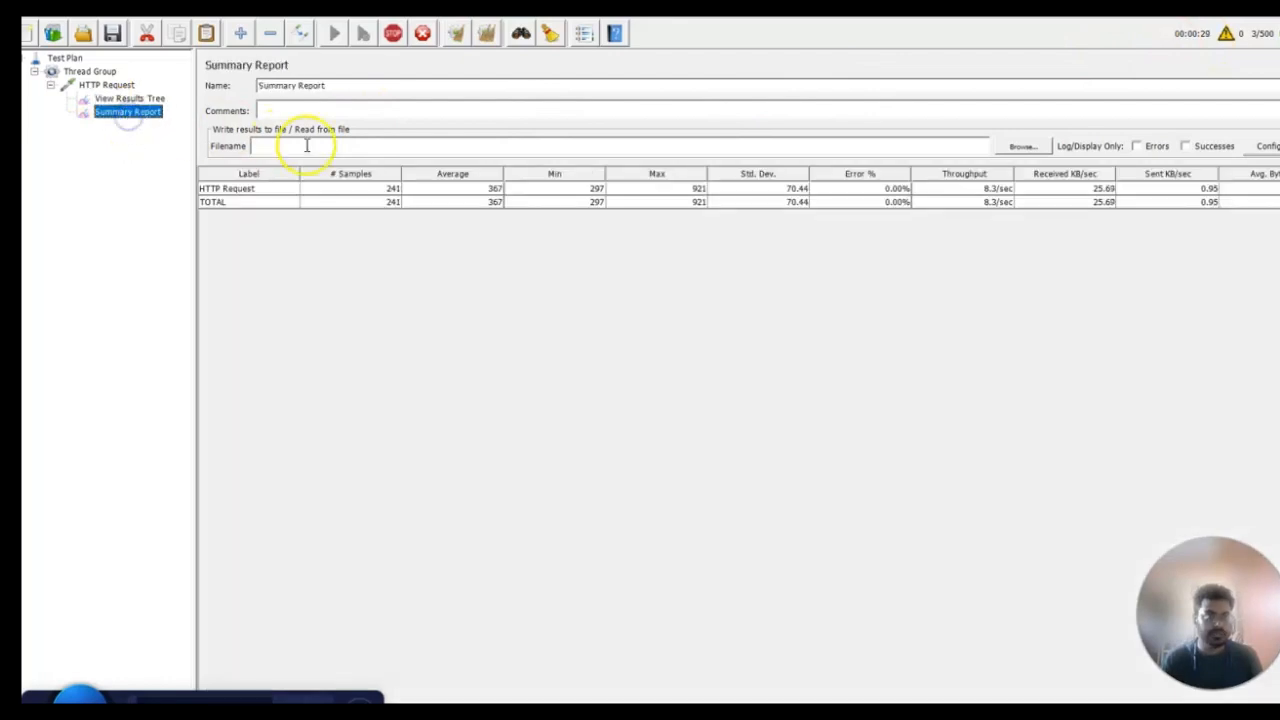
left_click(393, 190)
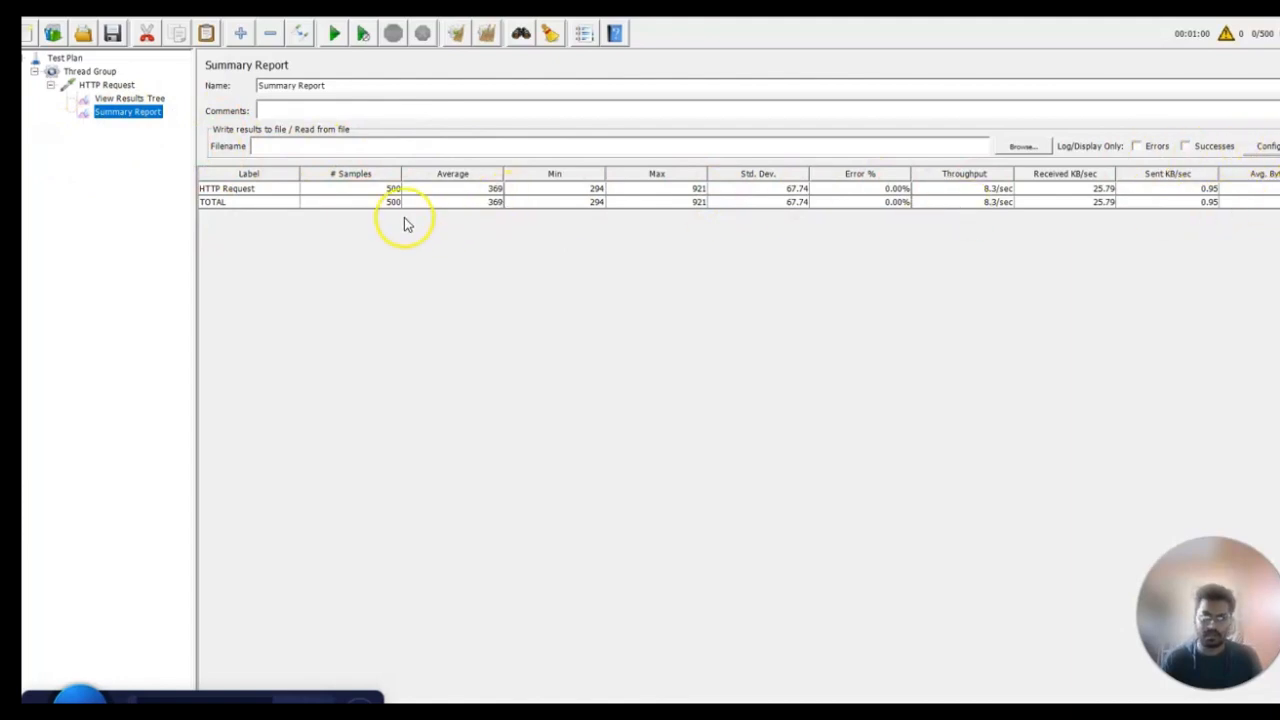
- Examine a completed HTTP request's response code and response data in View Results Tree
left_click(150, 99)
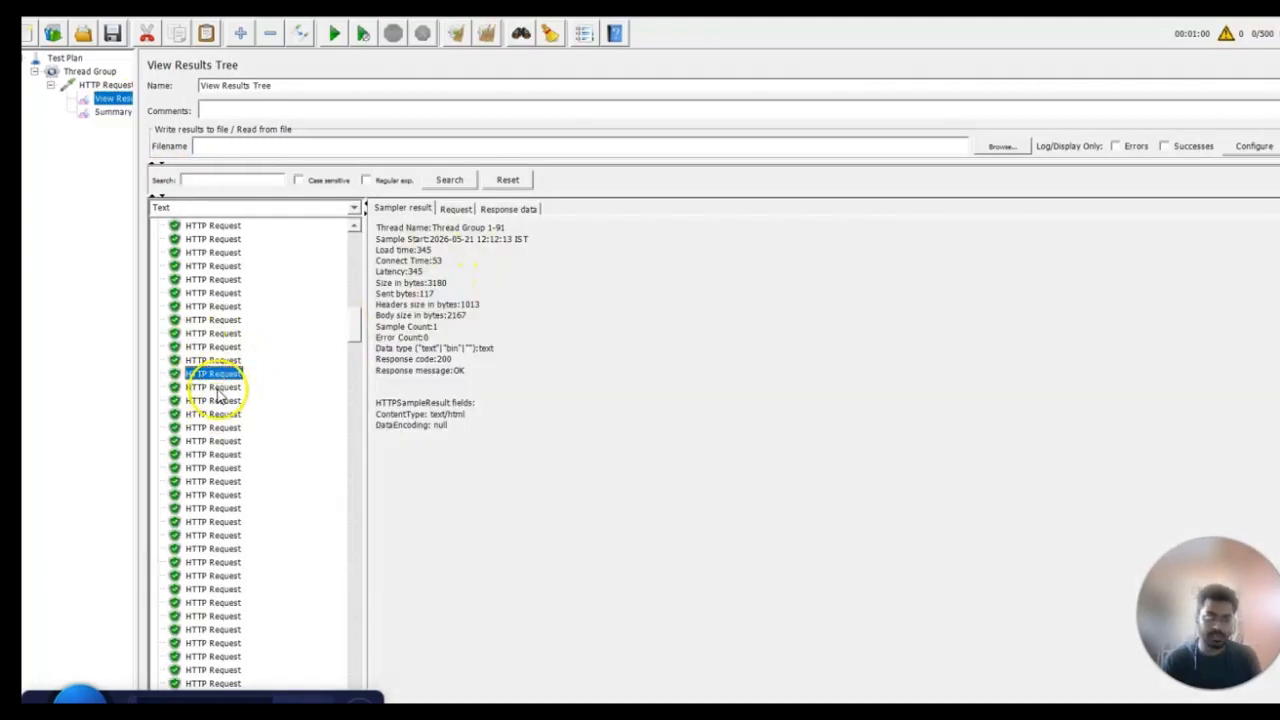
scroll(219, 397, "down", 6)
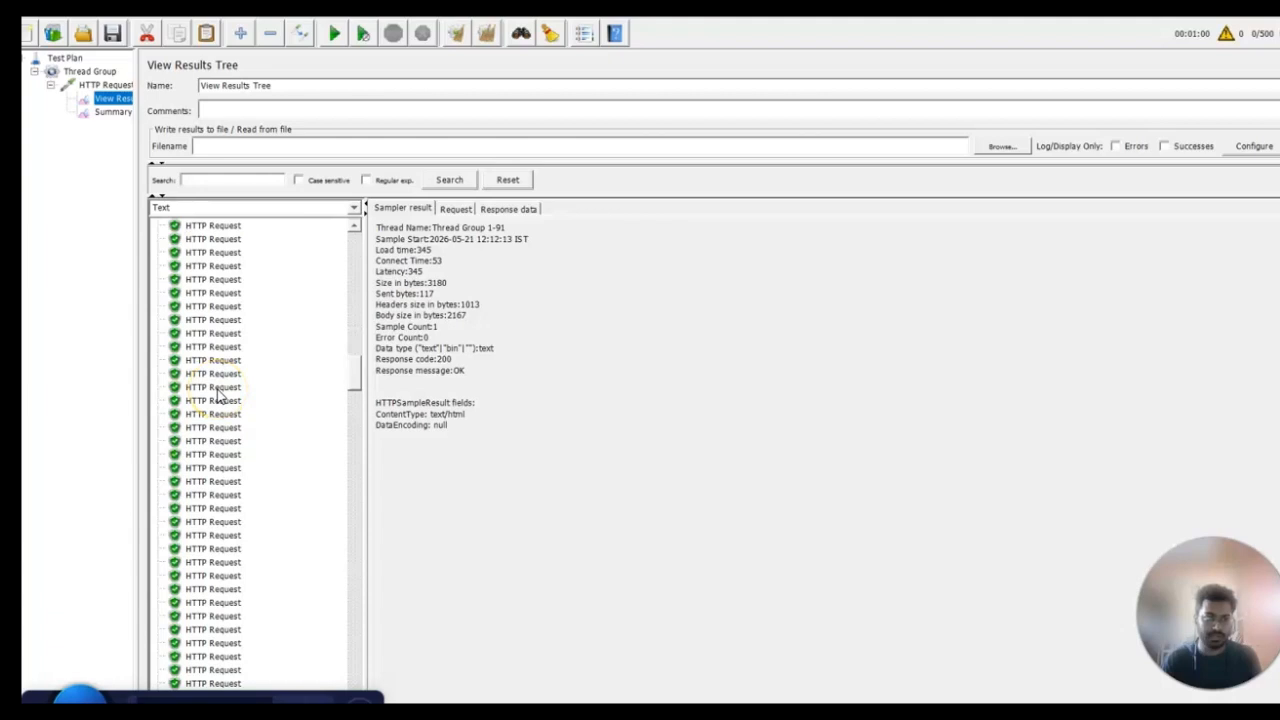
left_click_drag(468, 359, 375, 362)
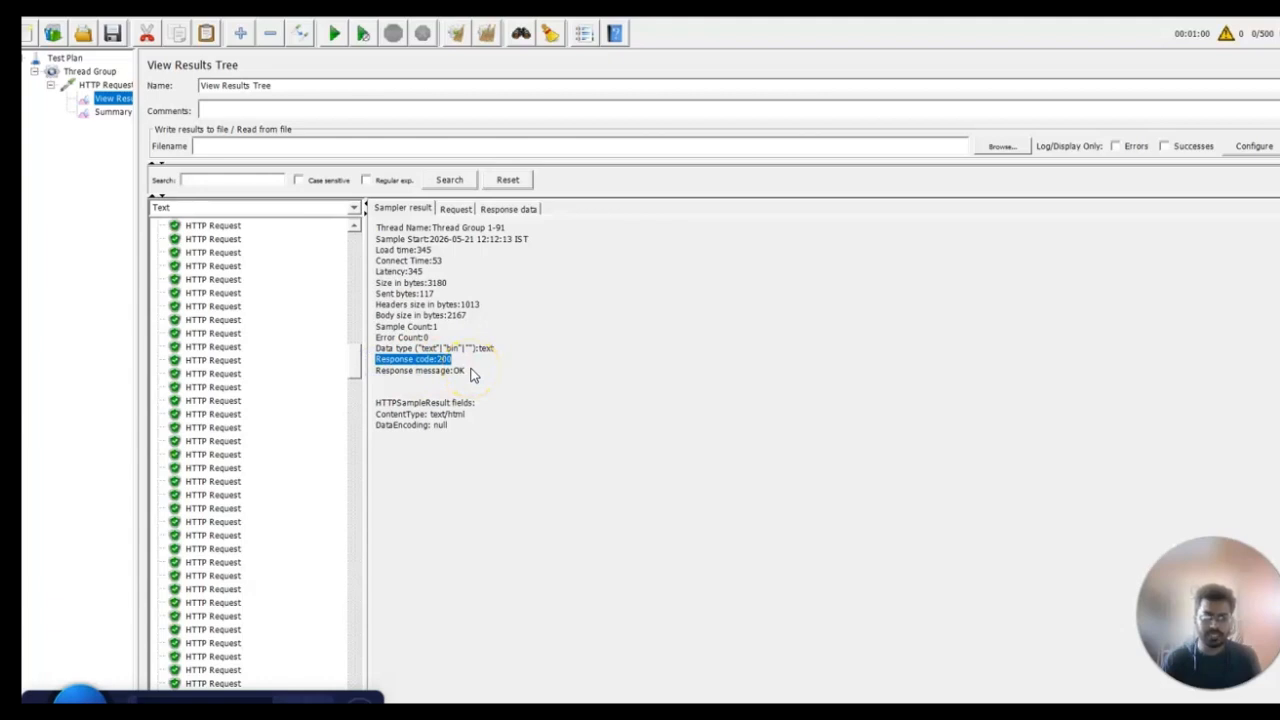
left_click(518, 208)
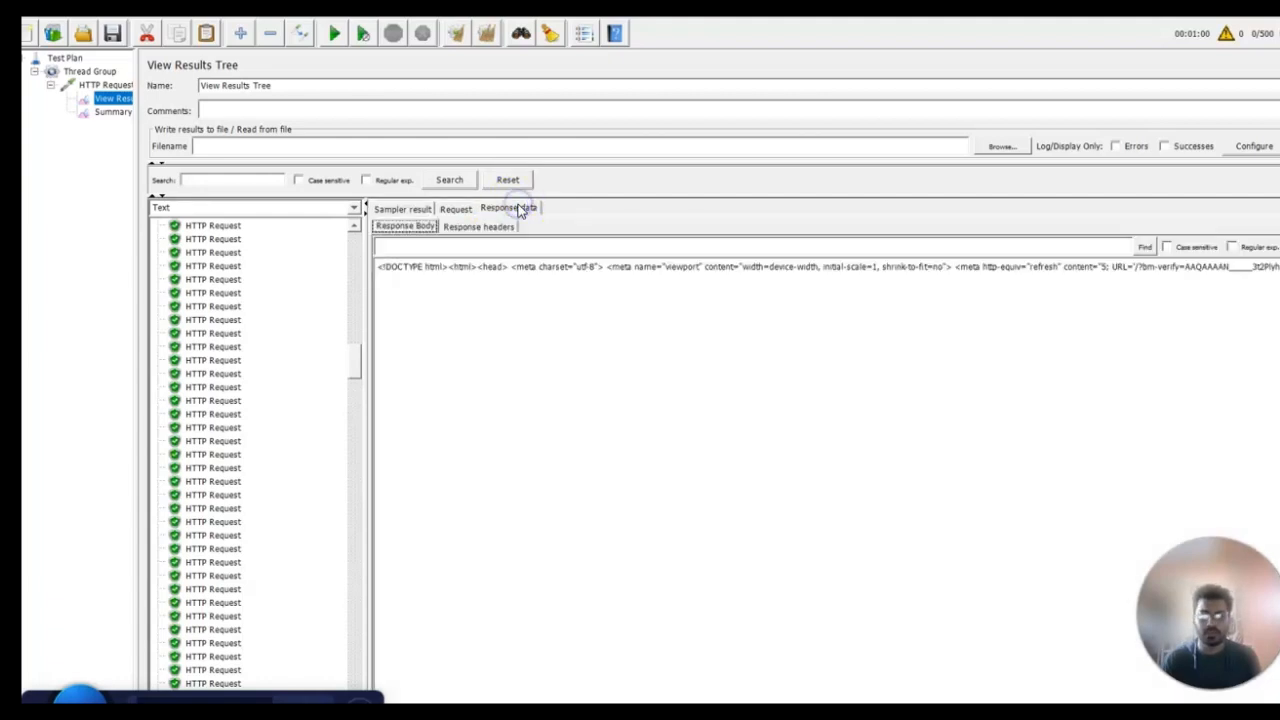
- Inspect another HTTP request's sampler result, request headers, response body and response headers
left_click(228, 348)
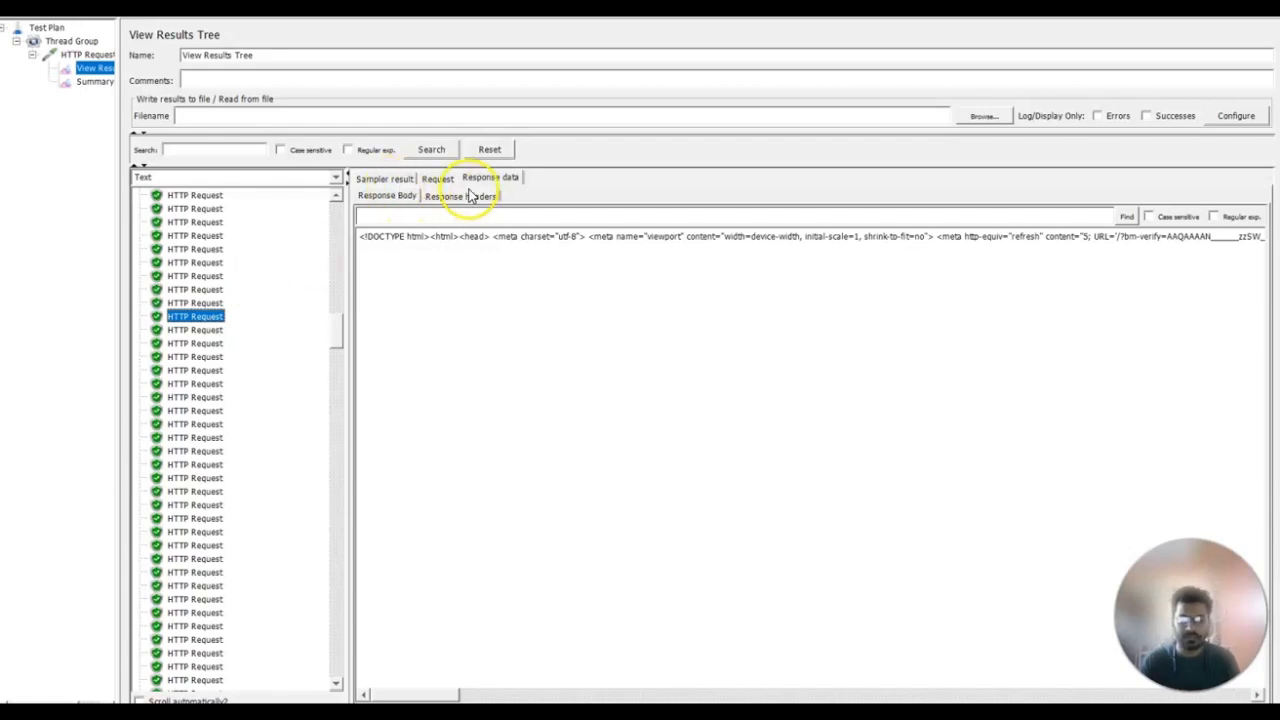
left_click(388, 180)
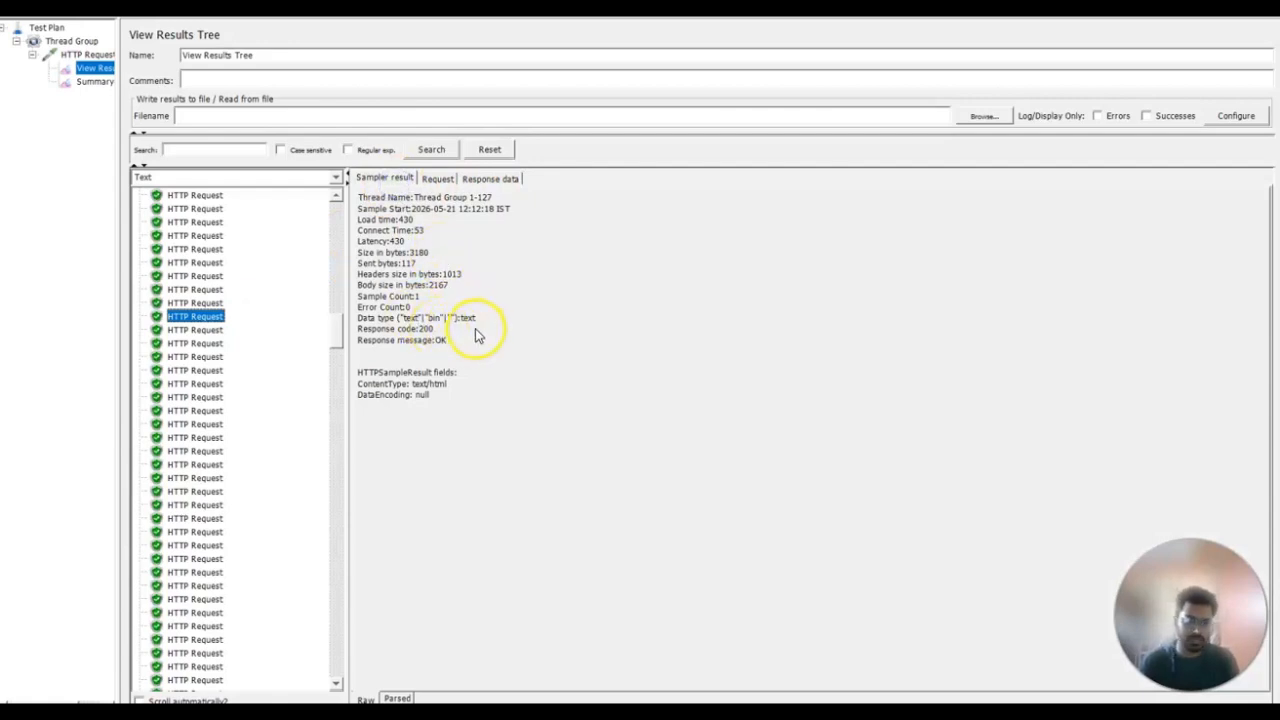
left_click(438, 182)
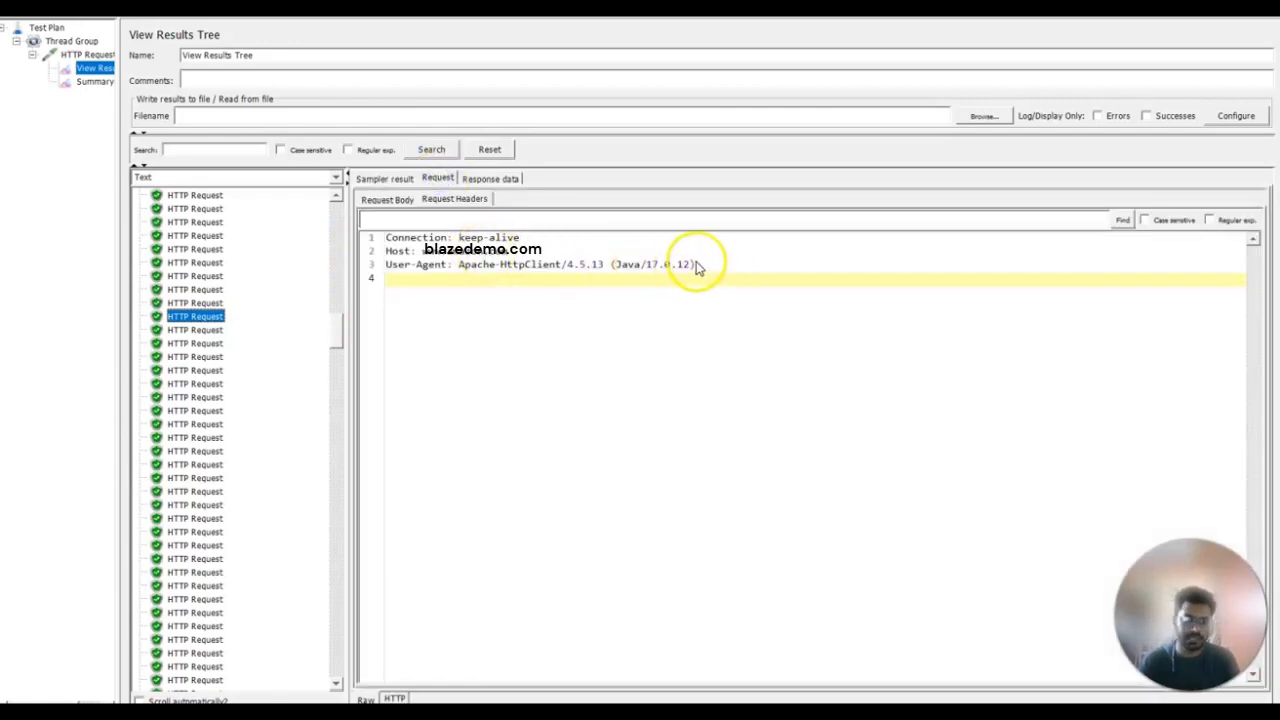
left_click(507, 180)
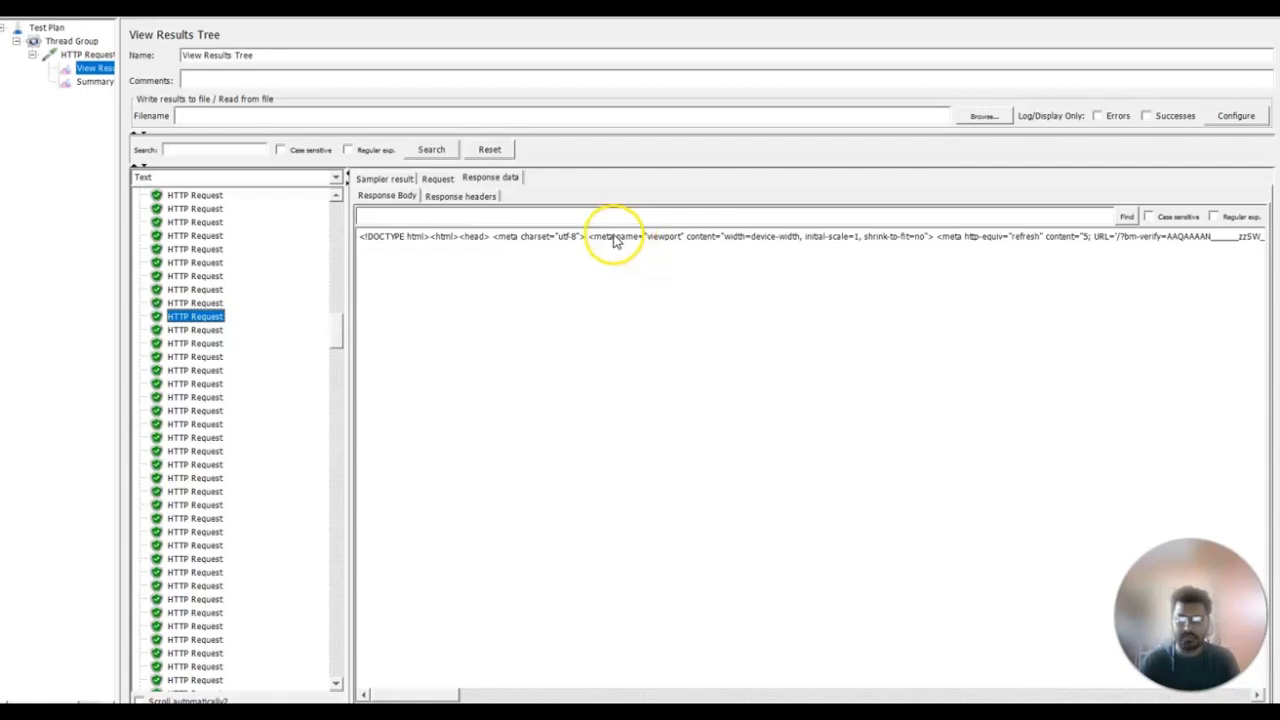
left_click(665, 247)
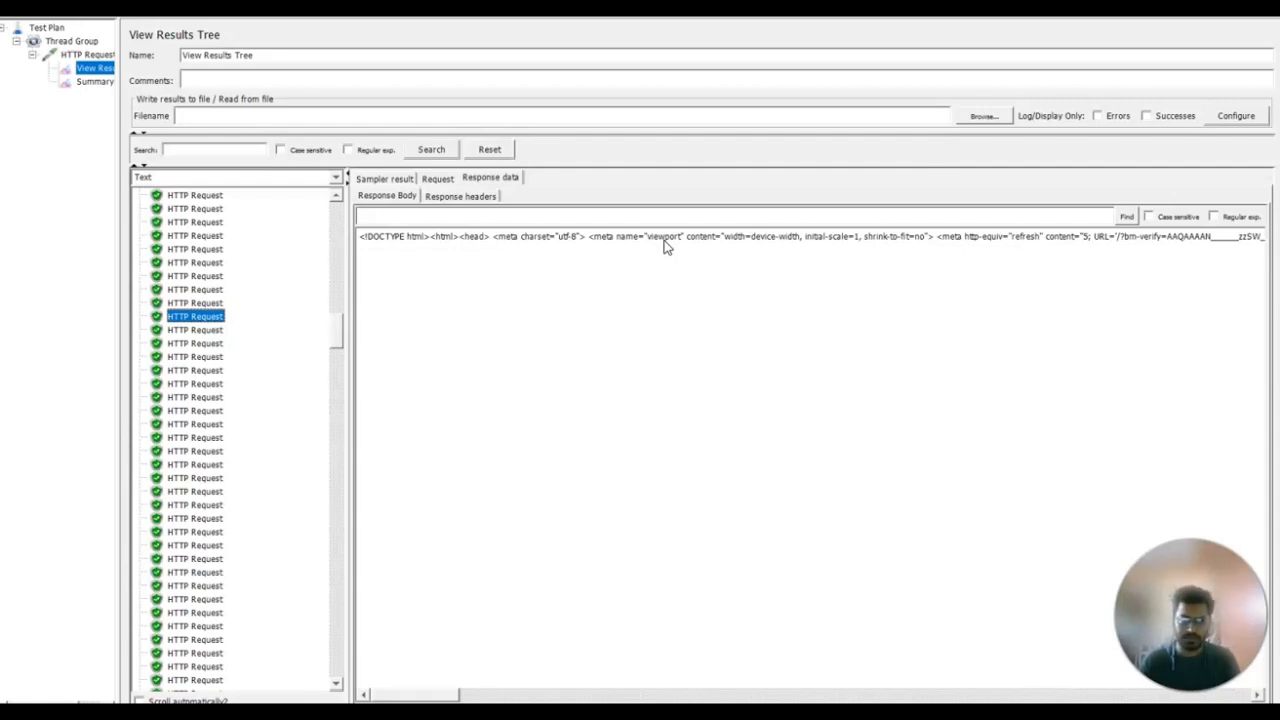
left_click(390, 199)
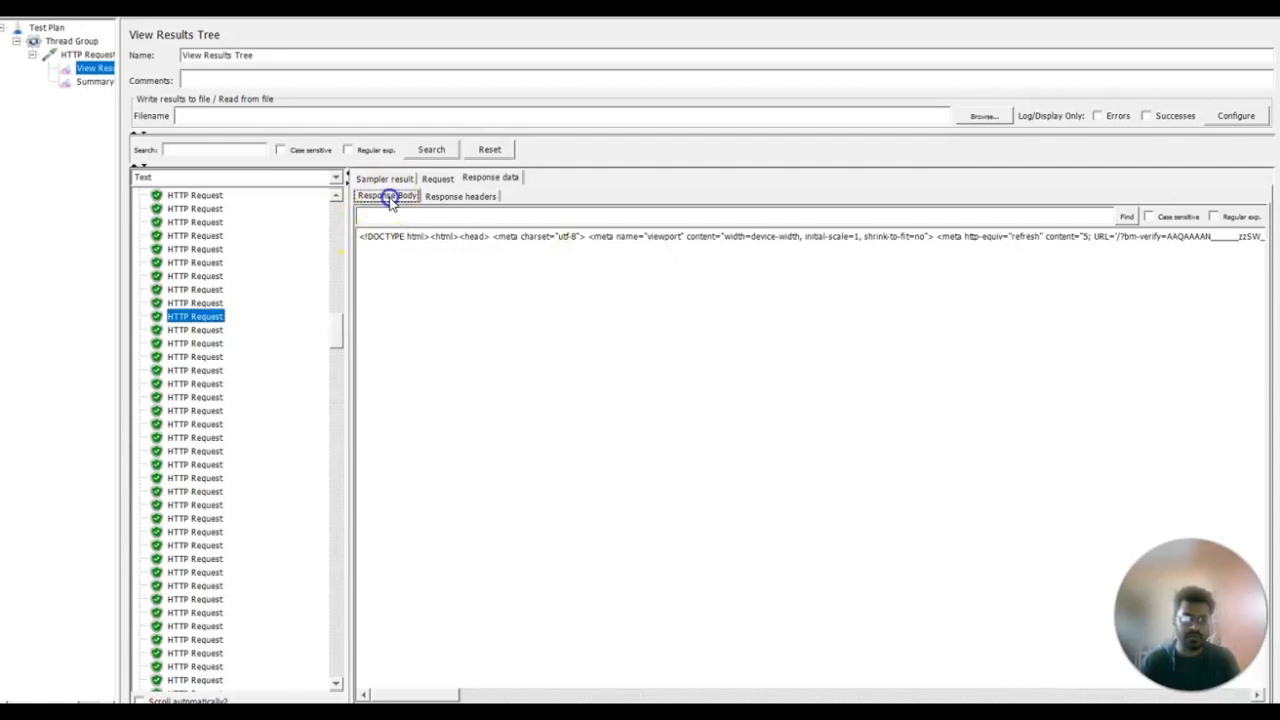
left_click(455, 197)
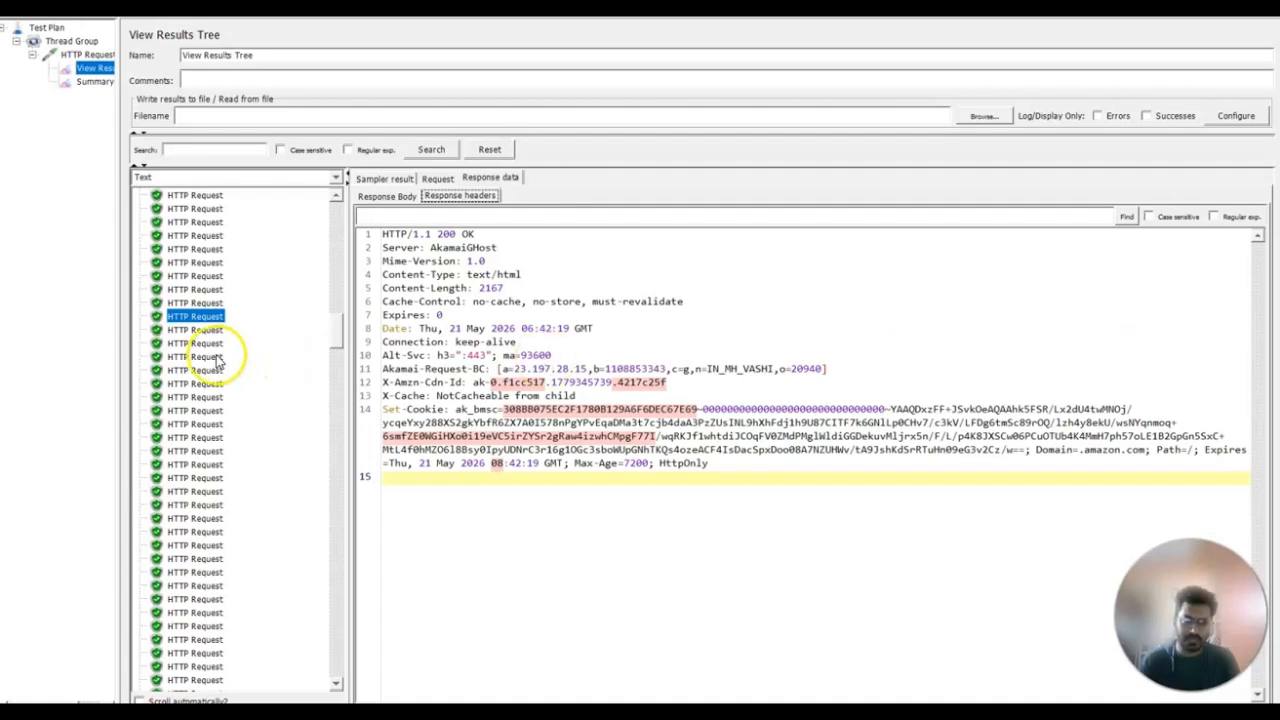
- Compare the Summary Report statistics with the requests in View Results Tree, and widen the test plan tree to fit its element names
left_click(95, 82)
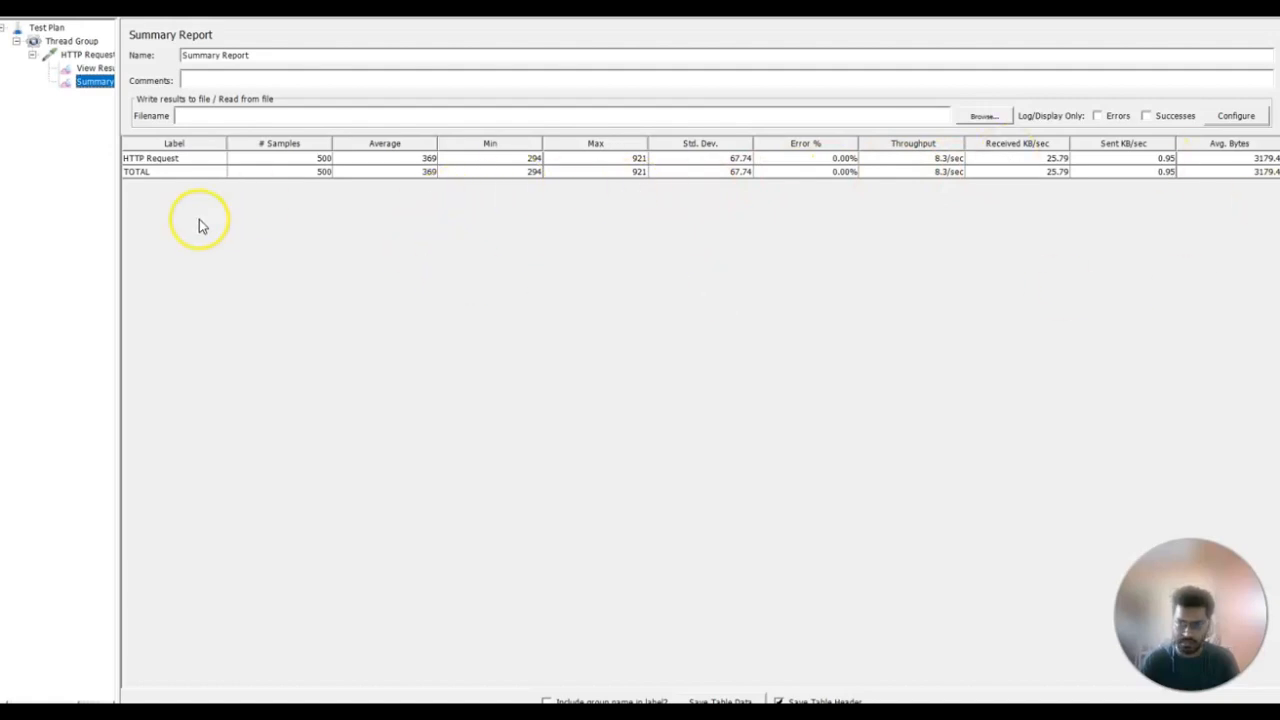
left_click(90, 69)
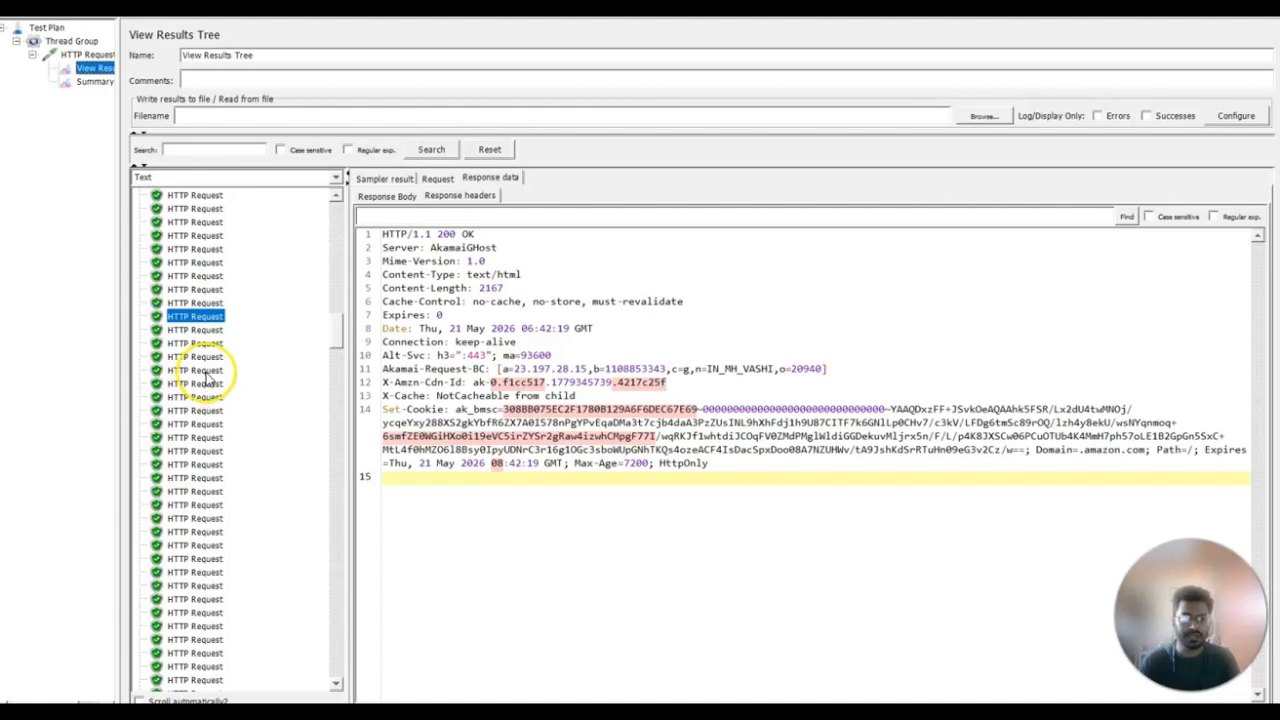
left_click(88, 83)
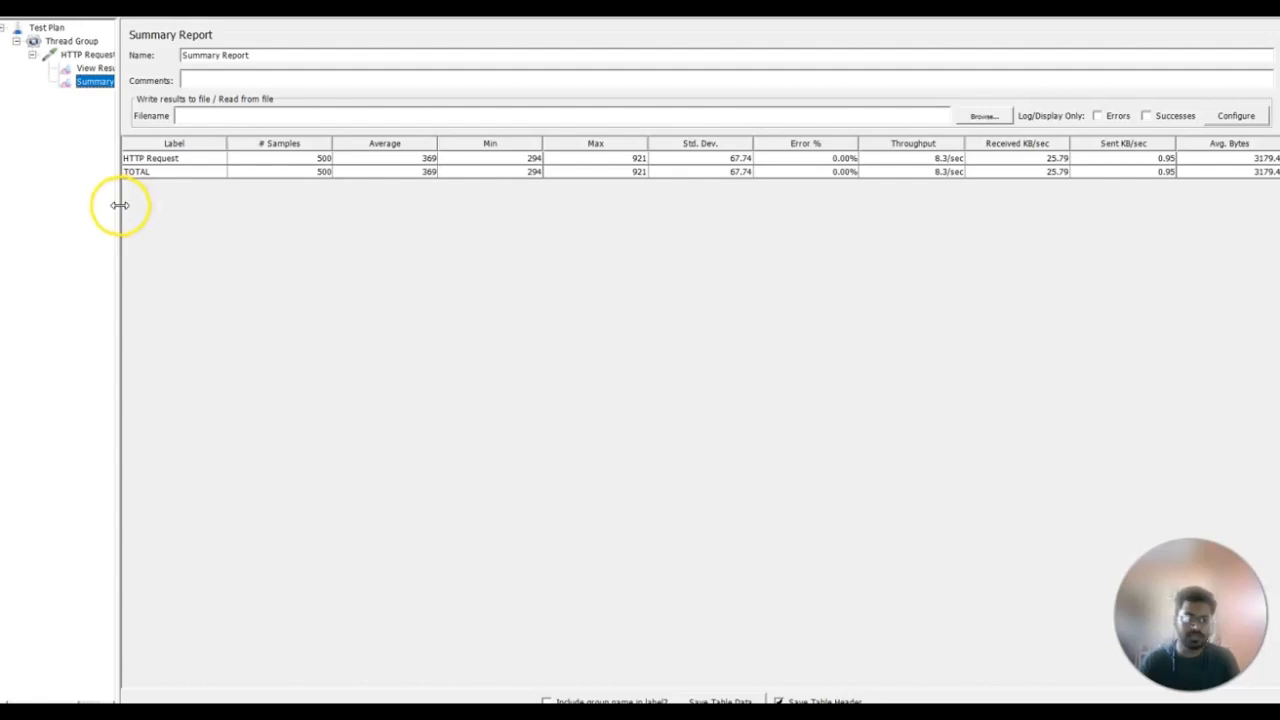
left_click_drag(120, 205, 180, 206)
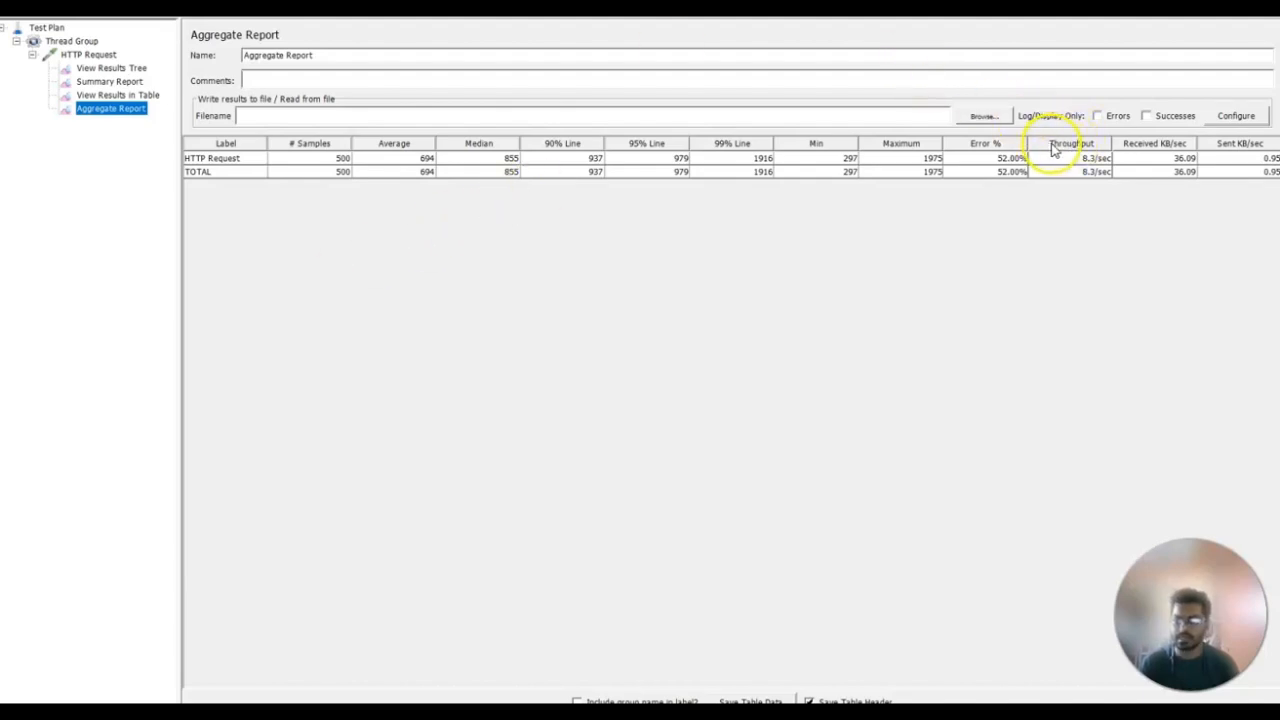
- Examine the Aggregate Report's throughput and other statistics, and open the HTTP Request sampler's settings
left_click_drag(1061, 148, 1060, 145)
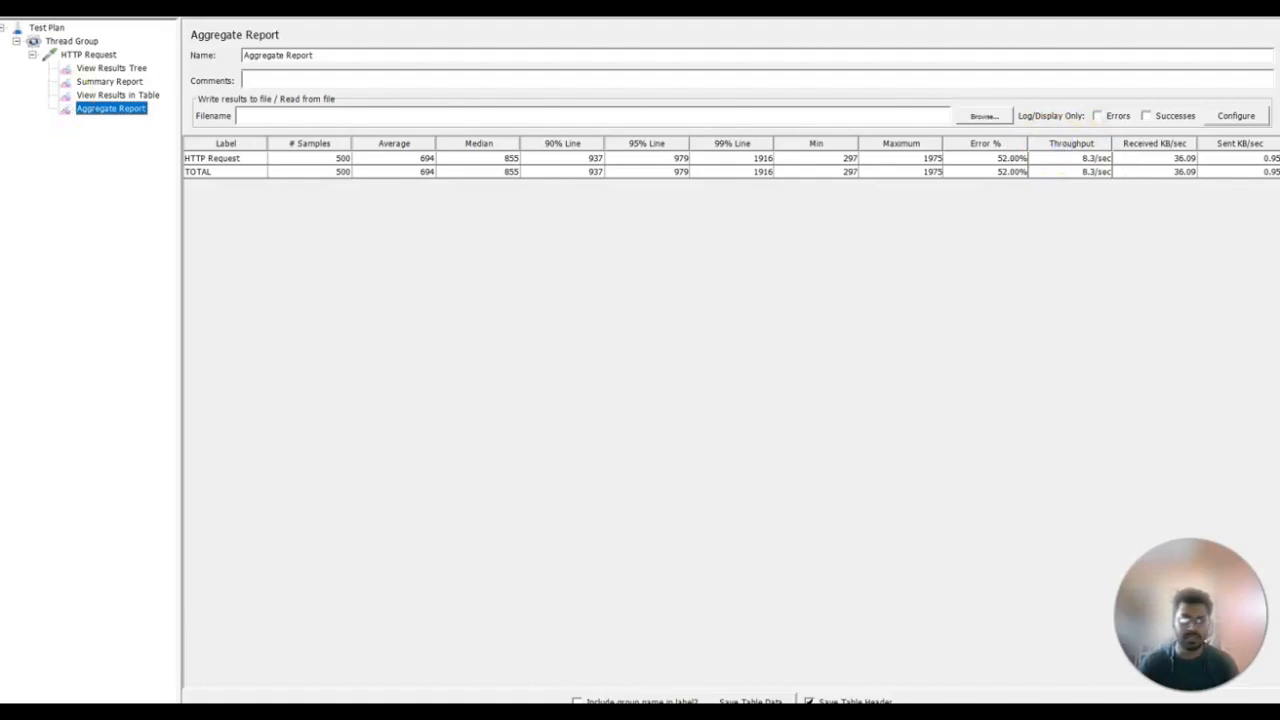
left_click(114, 109)
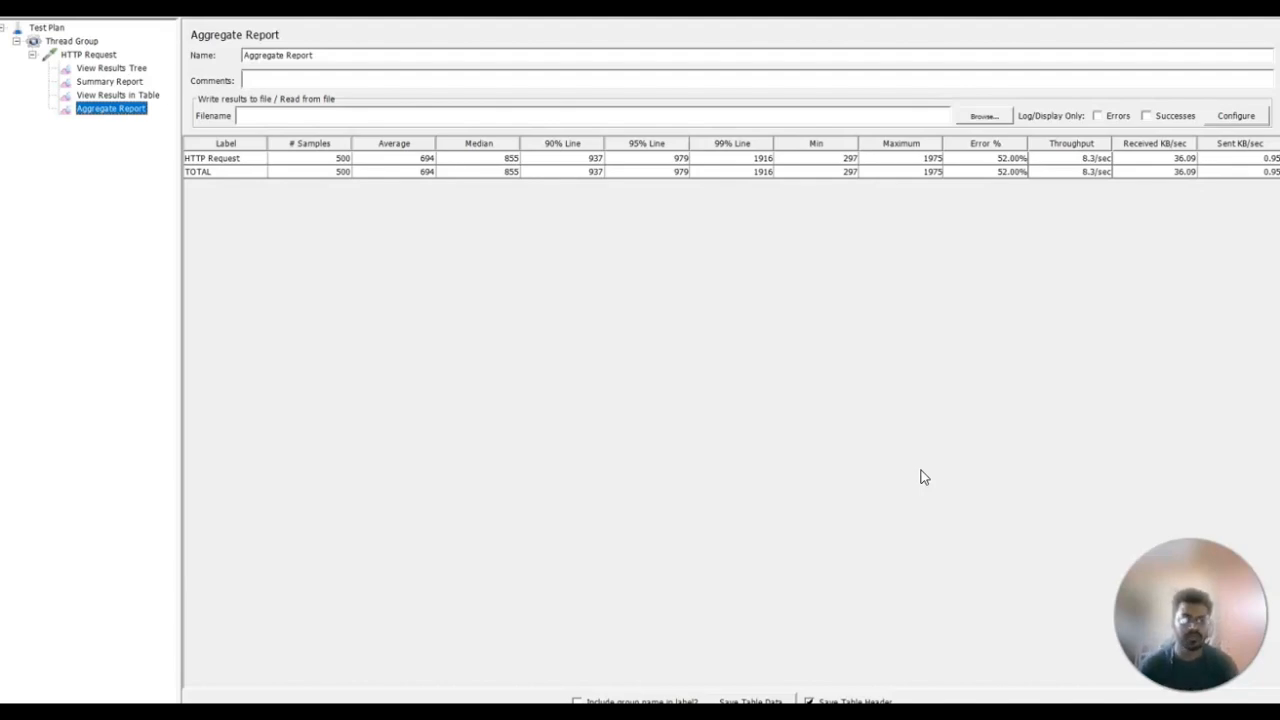
left_click(108, 56)
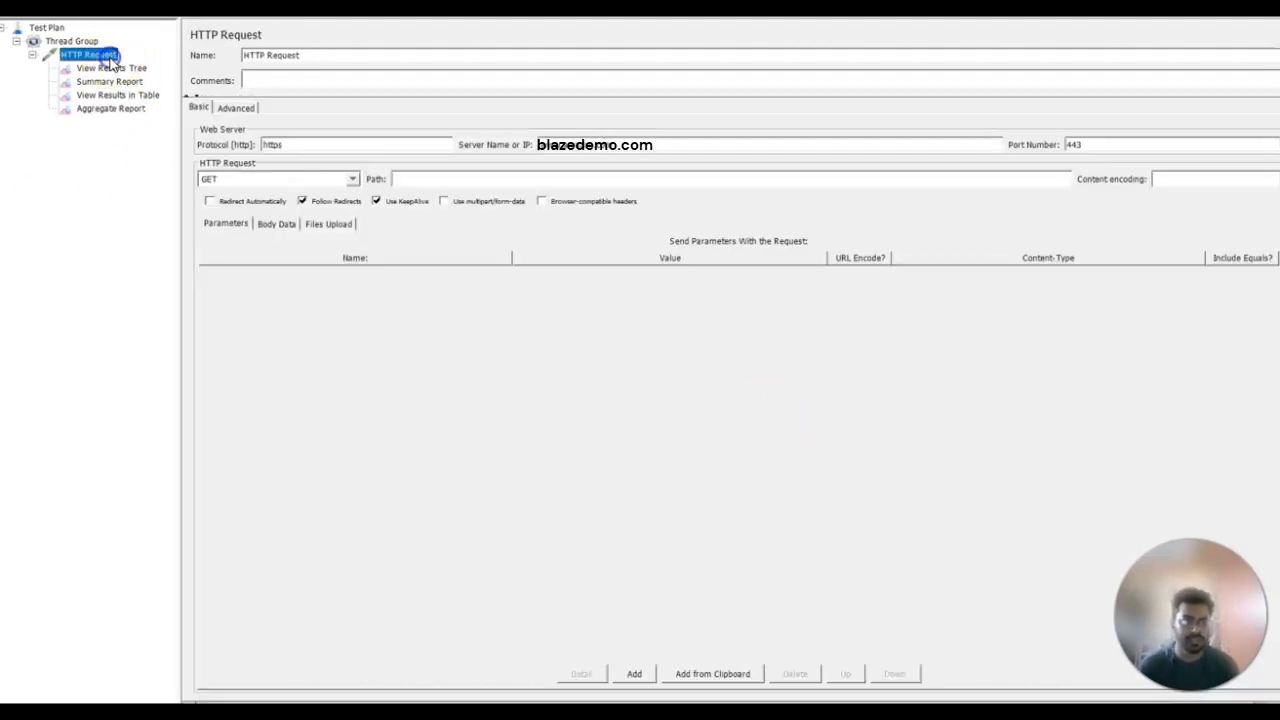